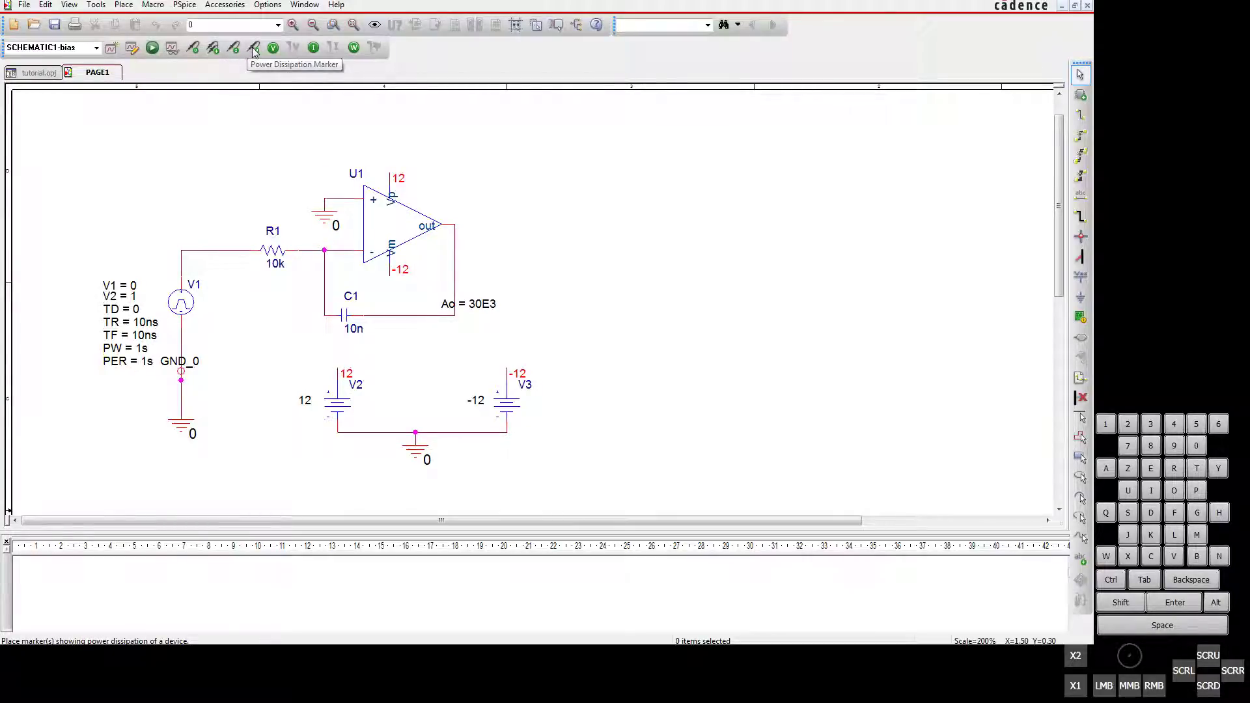
Step: Place voltage markers on the wire between V1 and R1 and on the op-amp's output wire
click(193, 52)
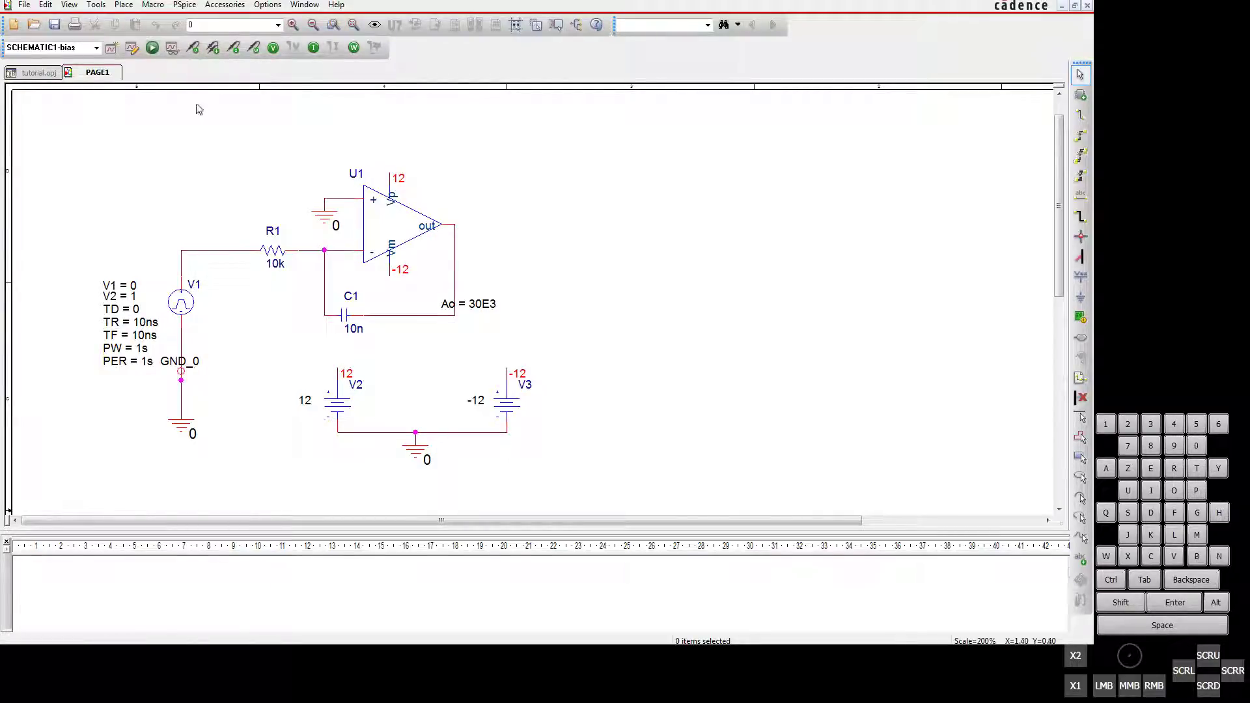
click(210, 253)
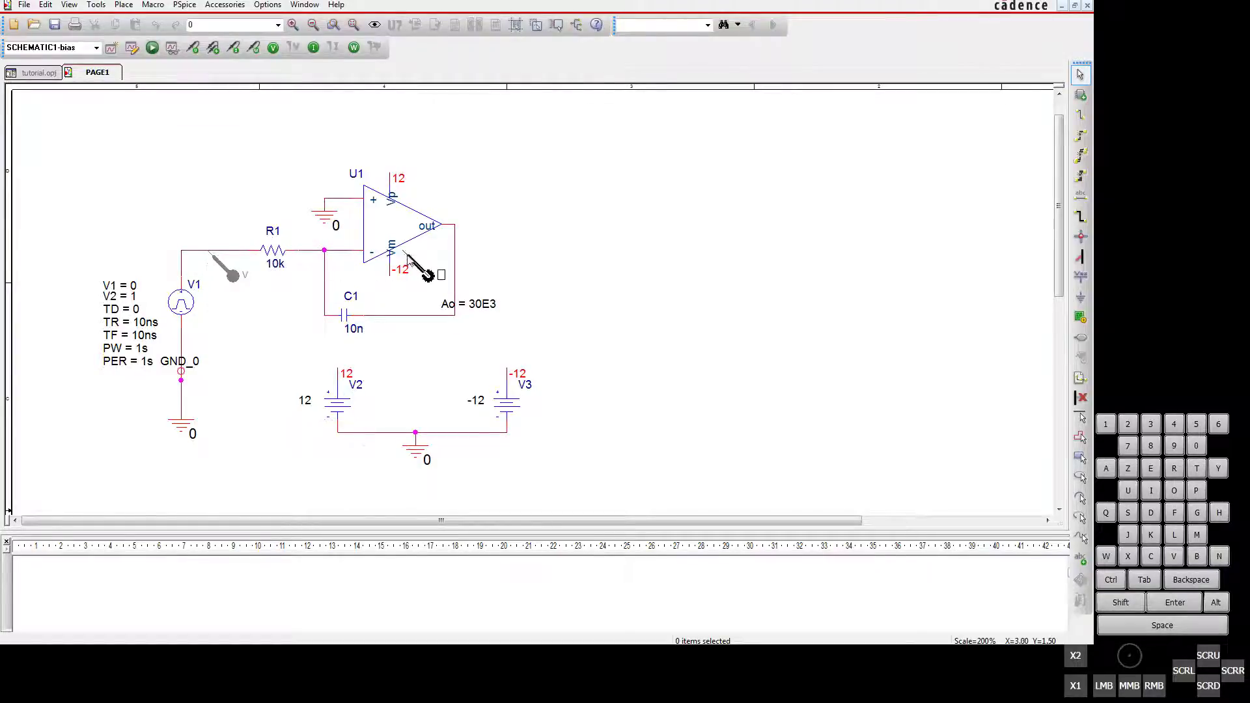
click(454, 229)
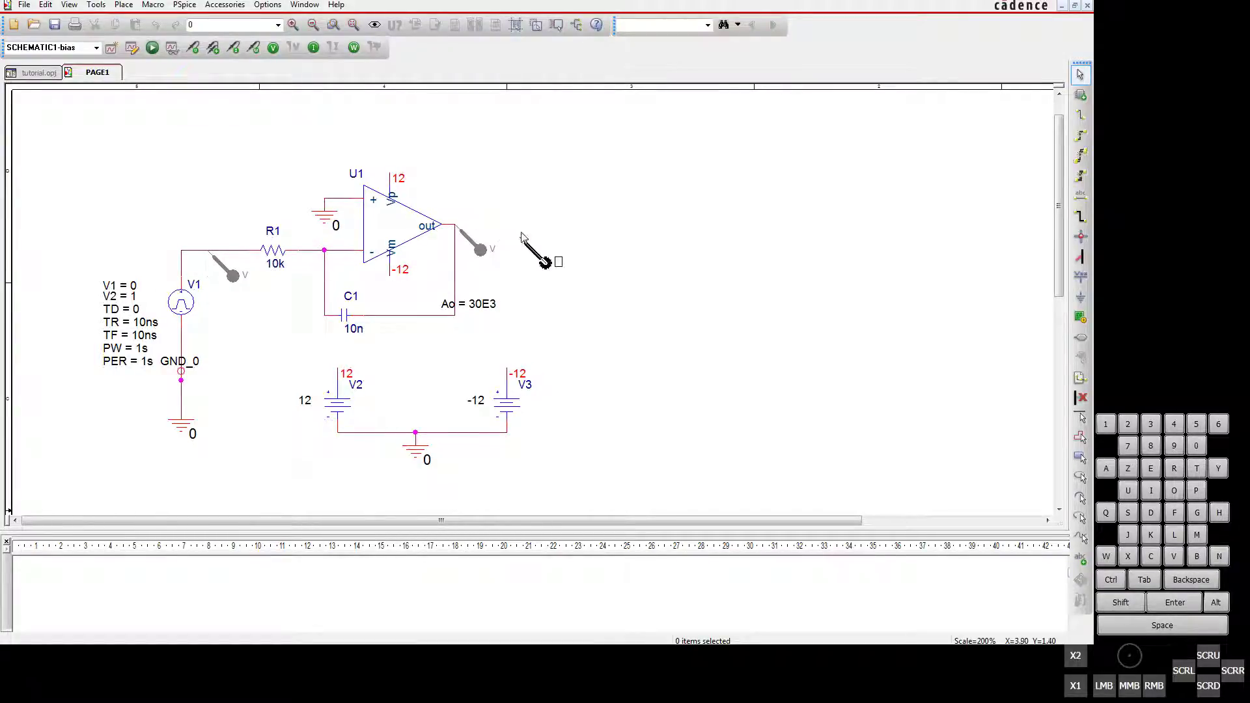
key(Escape)
Step: Label the wire between V1 and R1 with the net alias "in"
click(1080, 196)
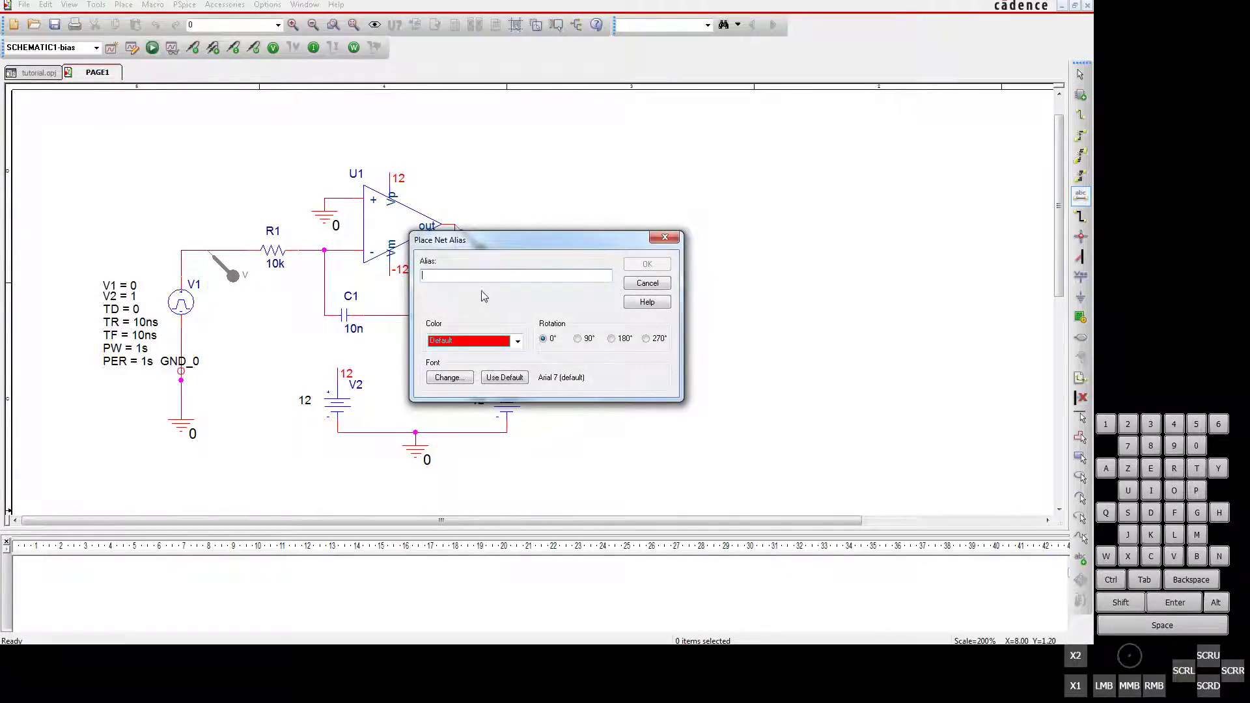
text(in)
click(651, 268)
click(201, 253)
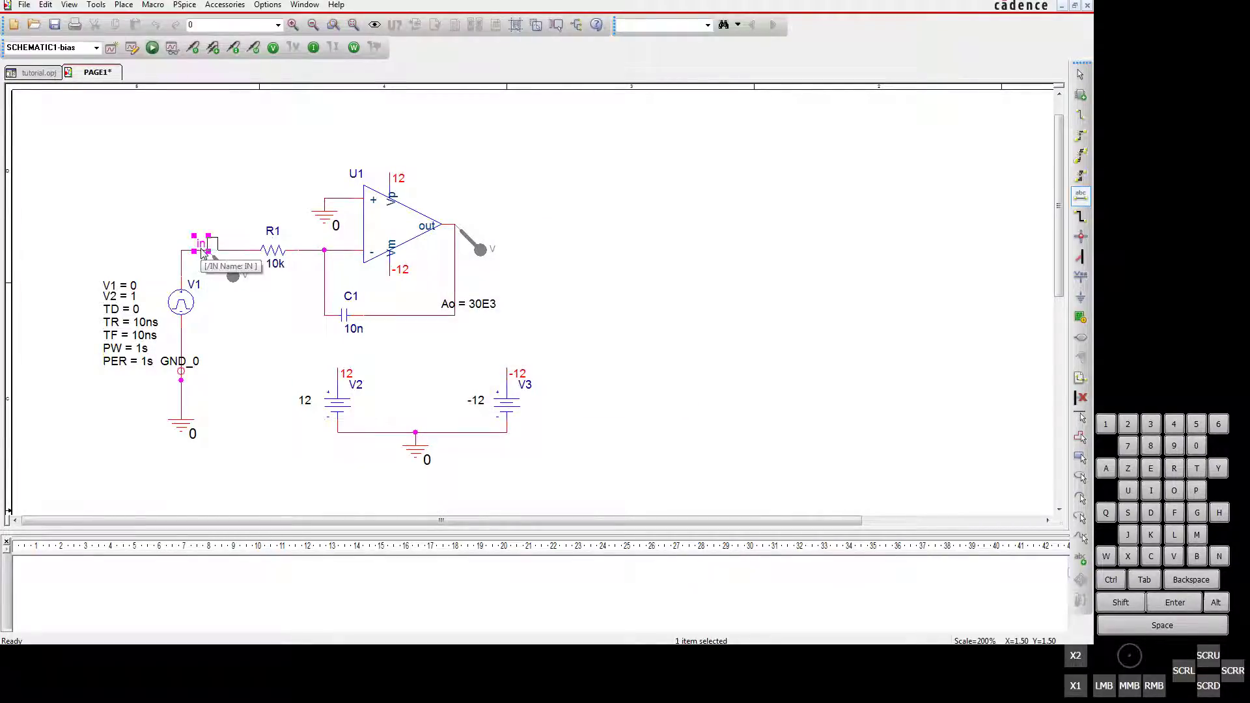
Step: Place a net alias on the op-amp's output wire and rename it "out"
click(462, 237)
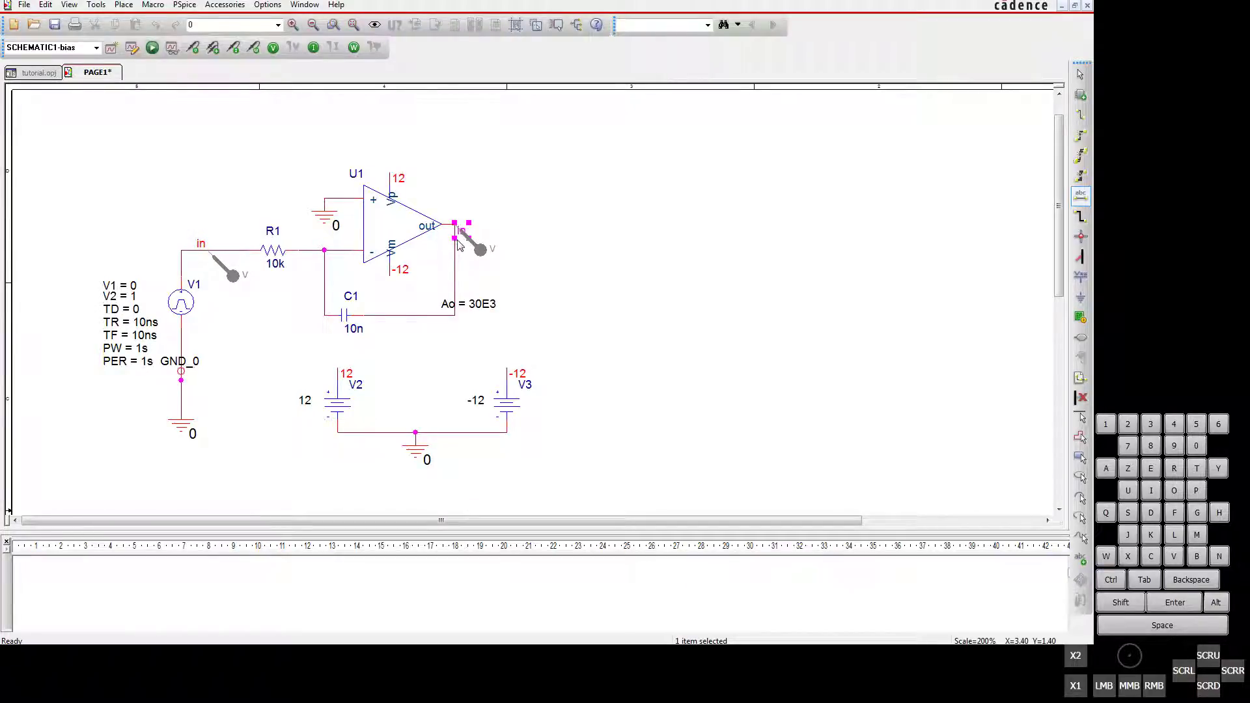
key(Escape)
double_click(464, 236)
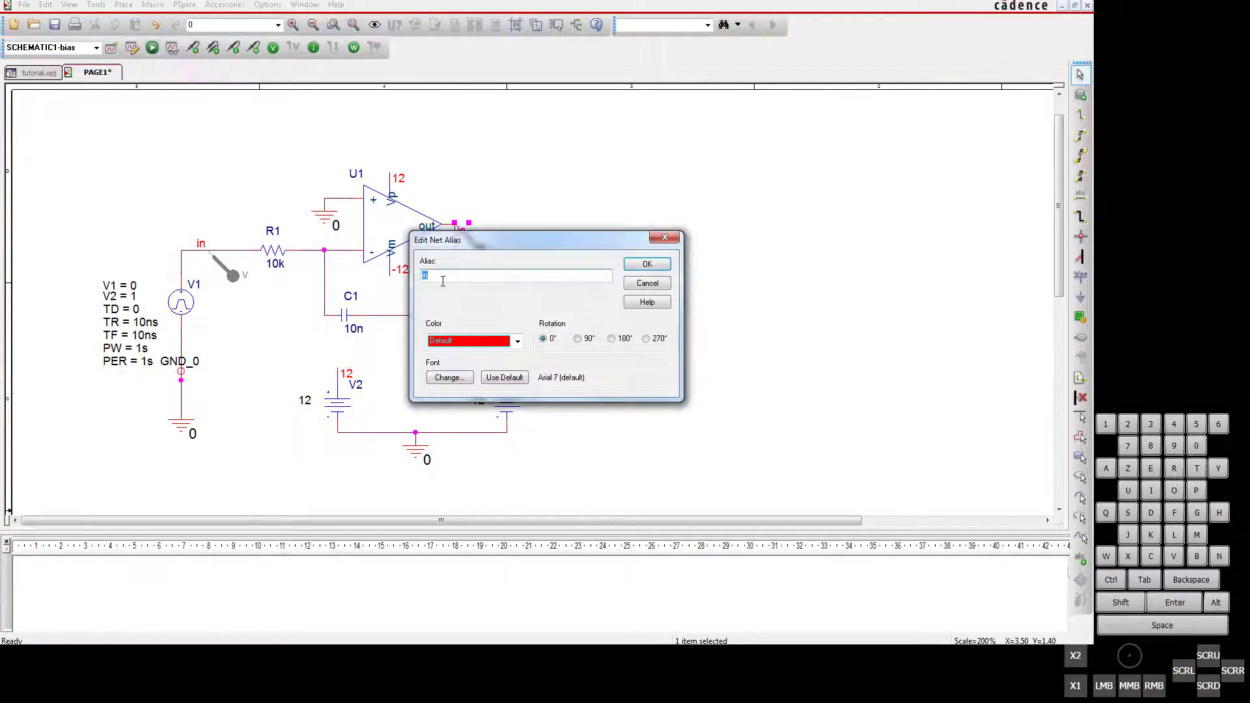
text(out)
click(661, 266)
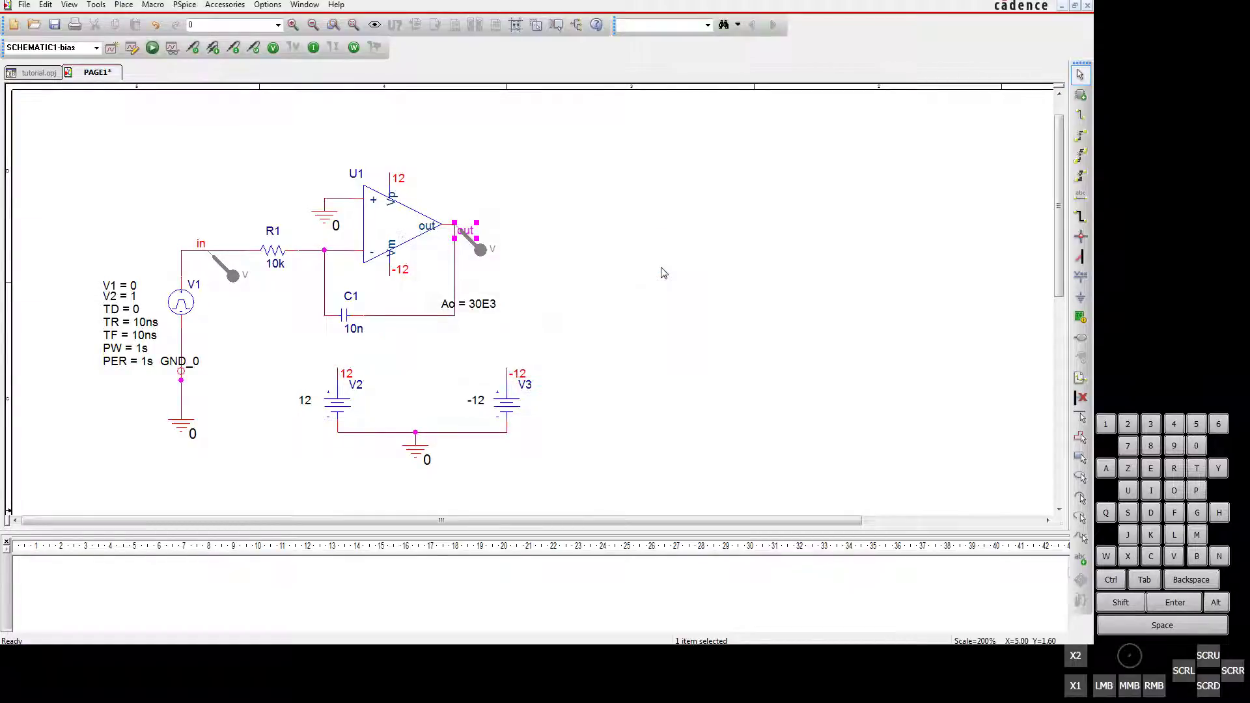
click(565, 204)
Step: Create a new simulation profile named "tuto", inheriting from none and overwriting the existing file
click(110, 52)
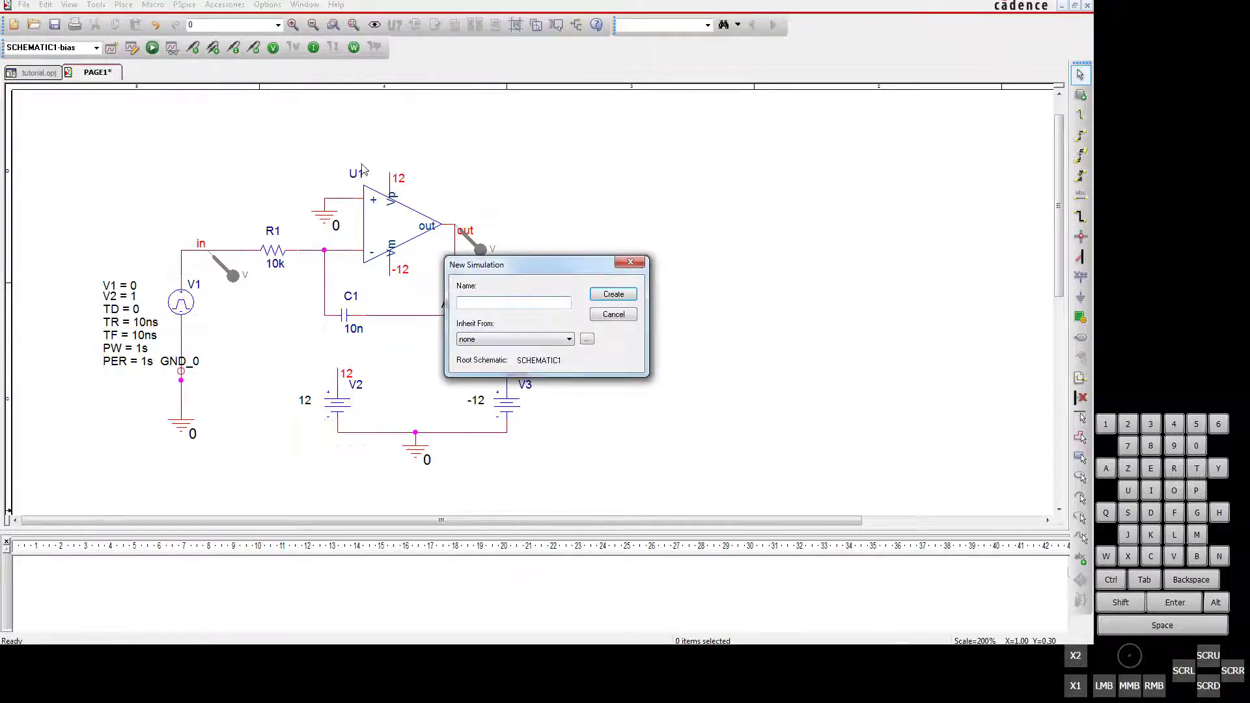
text(tuto)
key(Return)
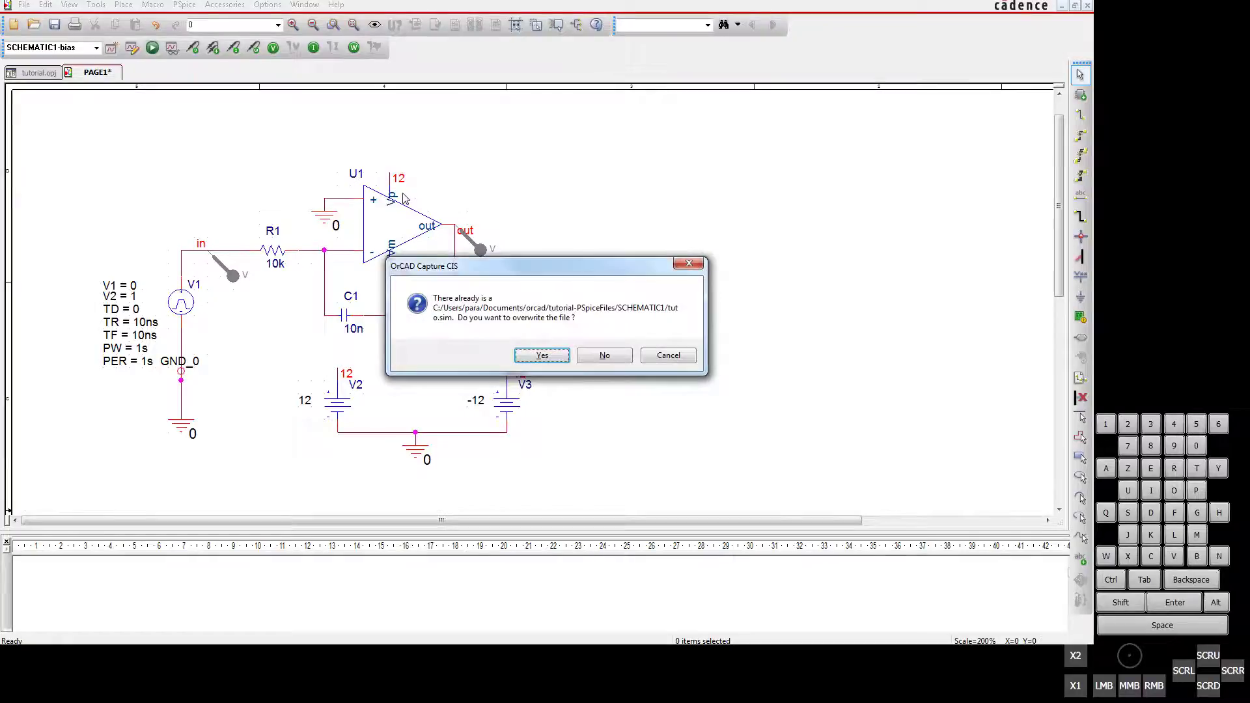
click(554, 355)
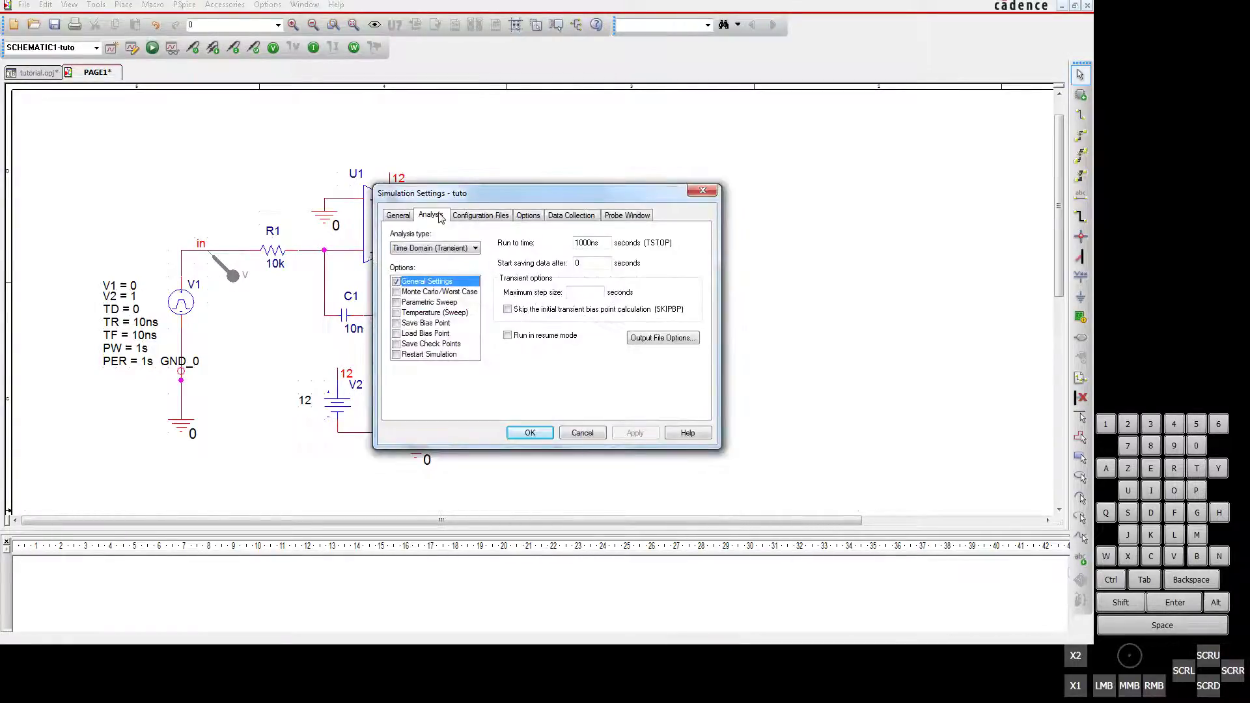
Step: Choose Time Domain (Transient) as the analysis type for the simulation profile
click(476, 249)
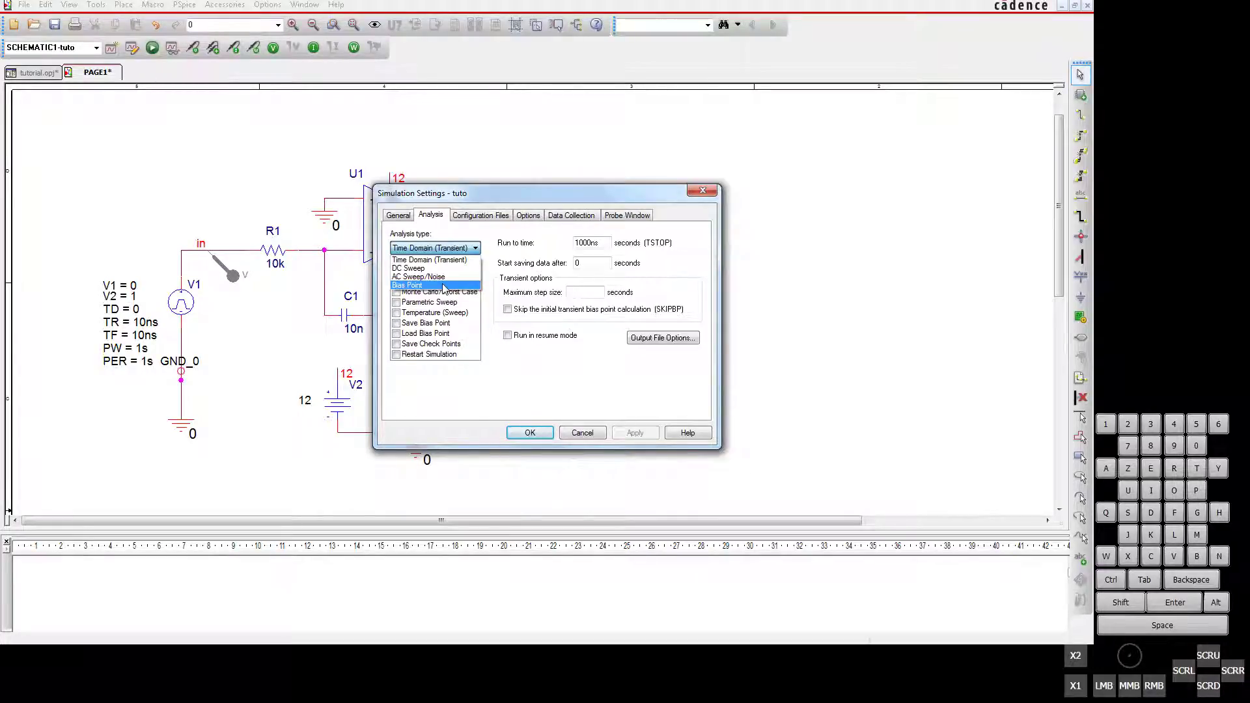
click(442, 260)
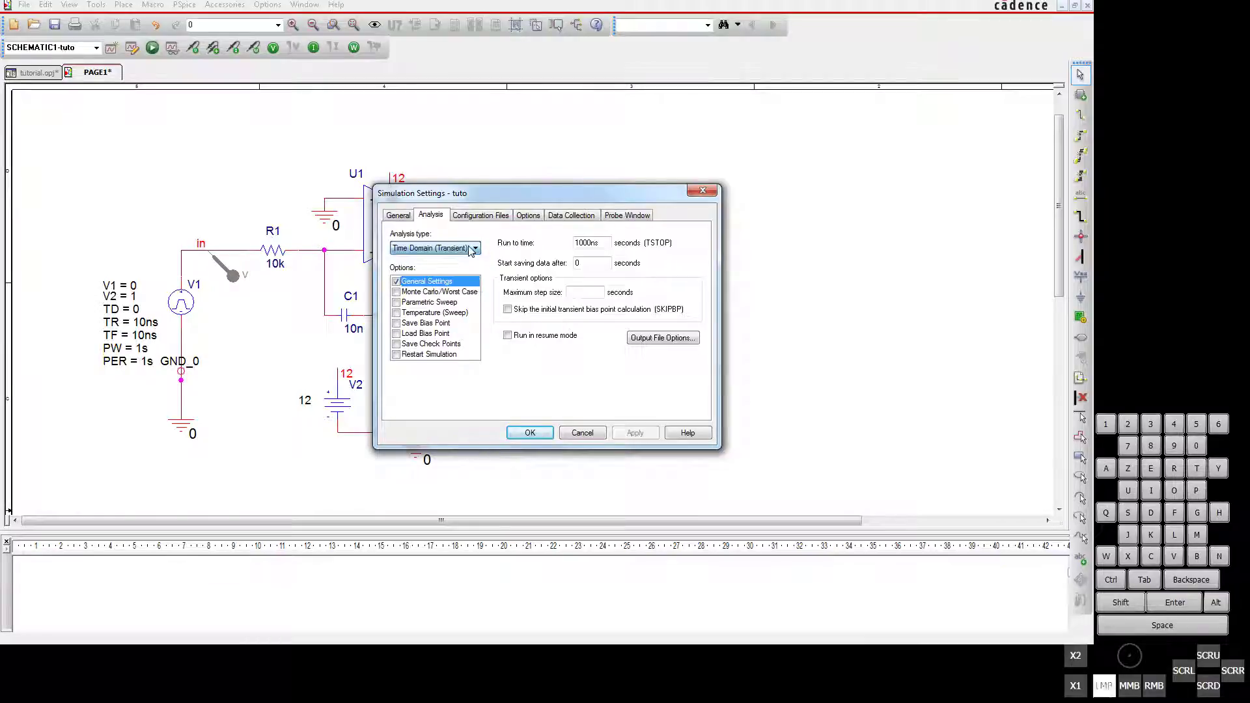
click(474, 249)
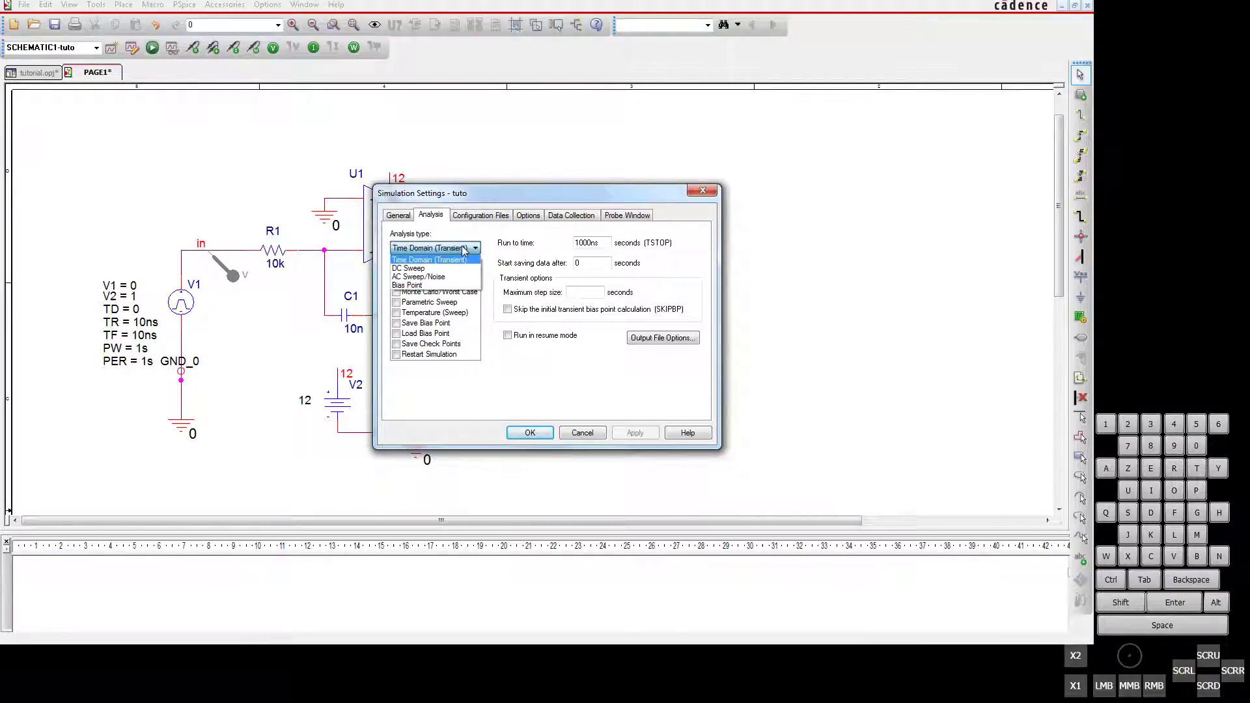
click(475, 251)
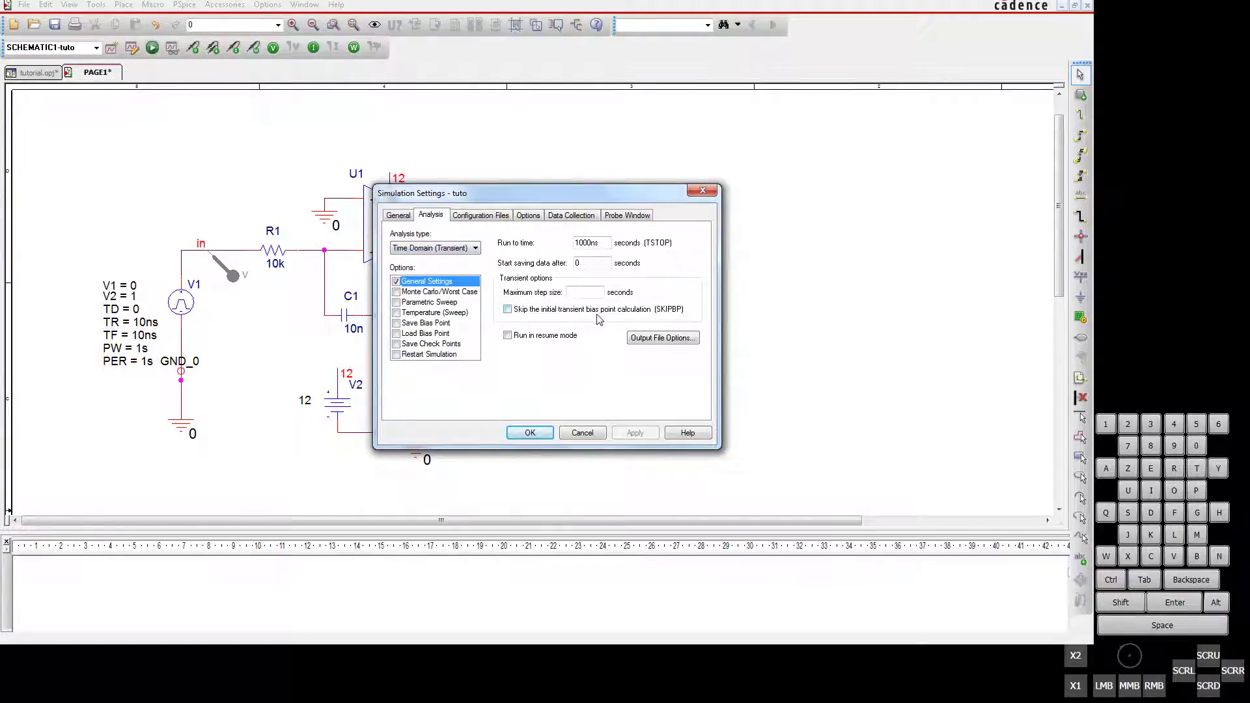
Step: Add the library file ELEC-H402.lib from the Libraries for ELEC-H402 folder to the design's simulation configuration
click(481, 218)
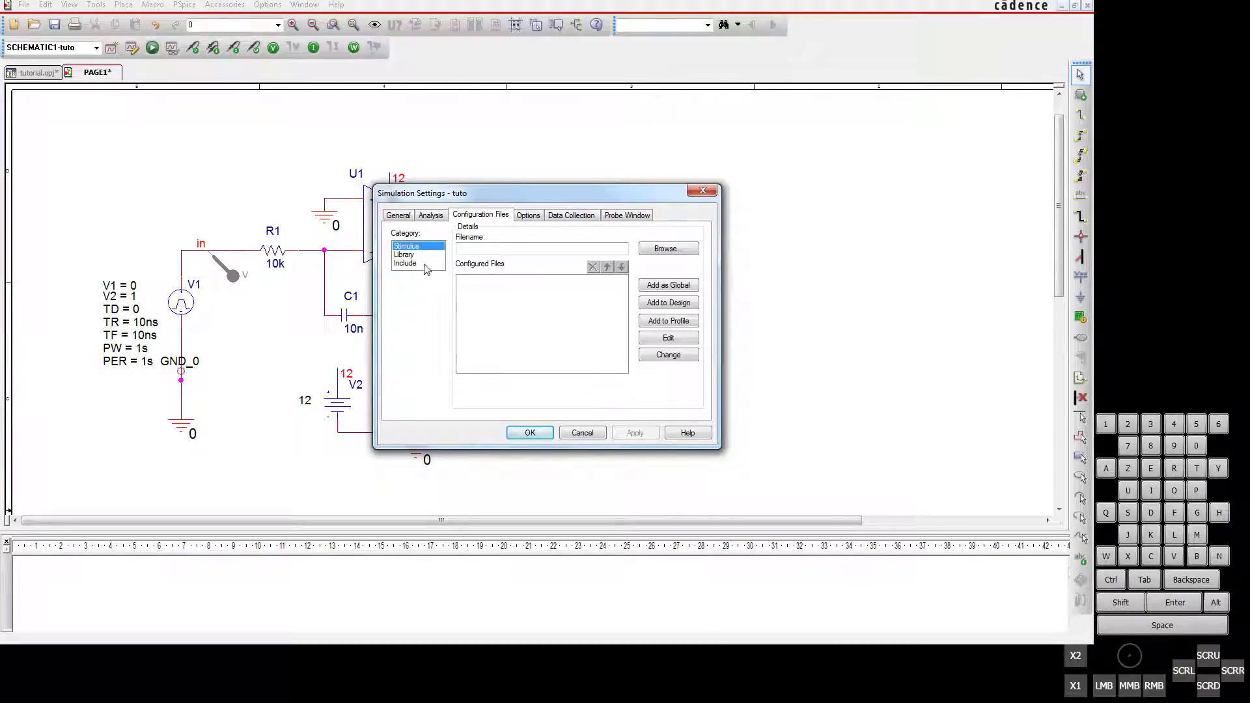
click(411, 255)
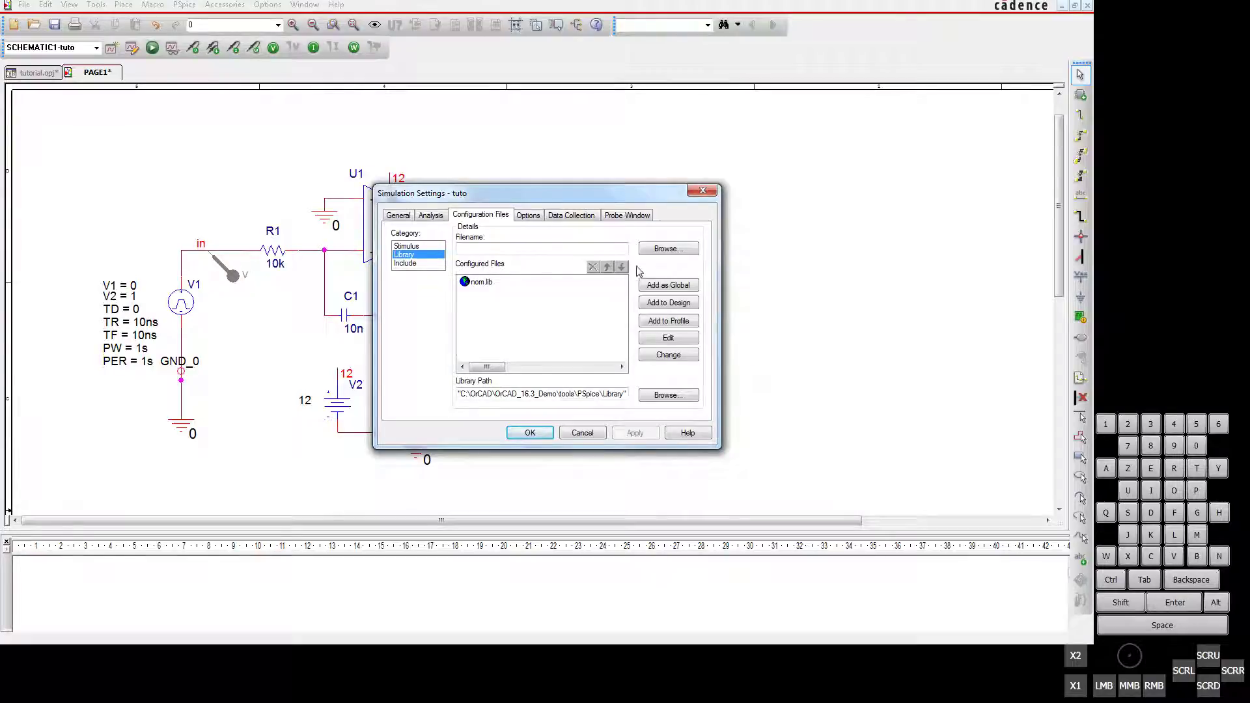
click(667, 249)
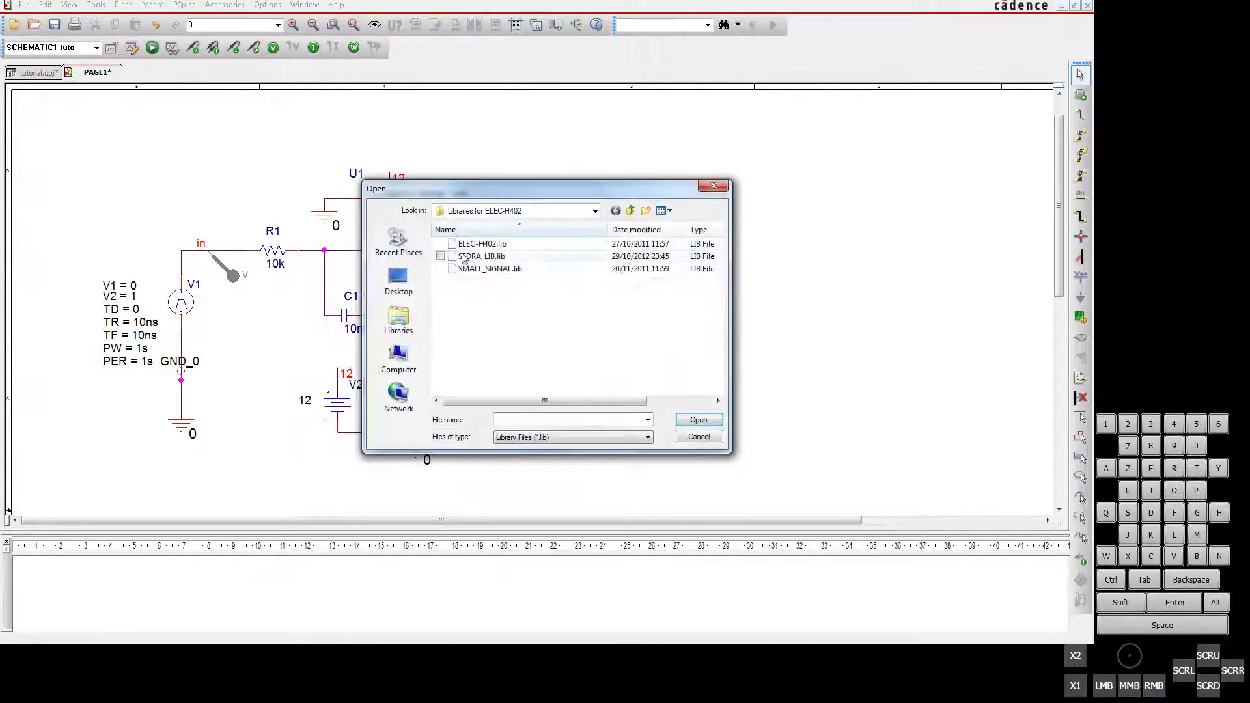
drag(514, 194, 646, 231)
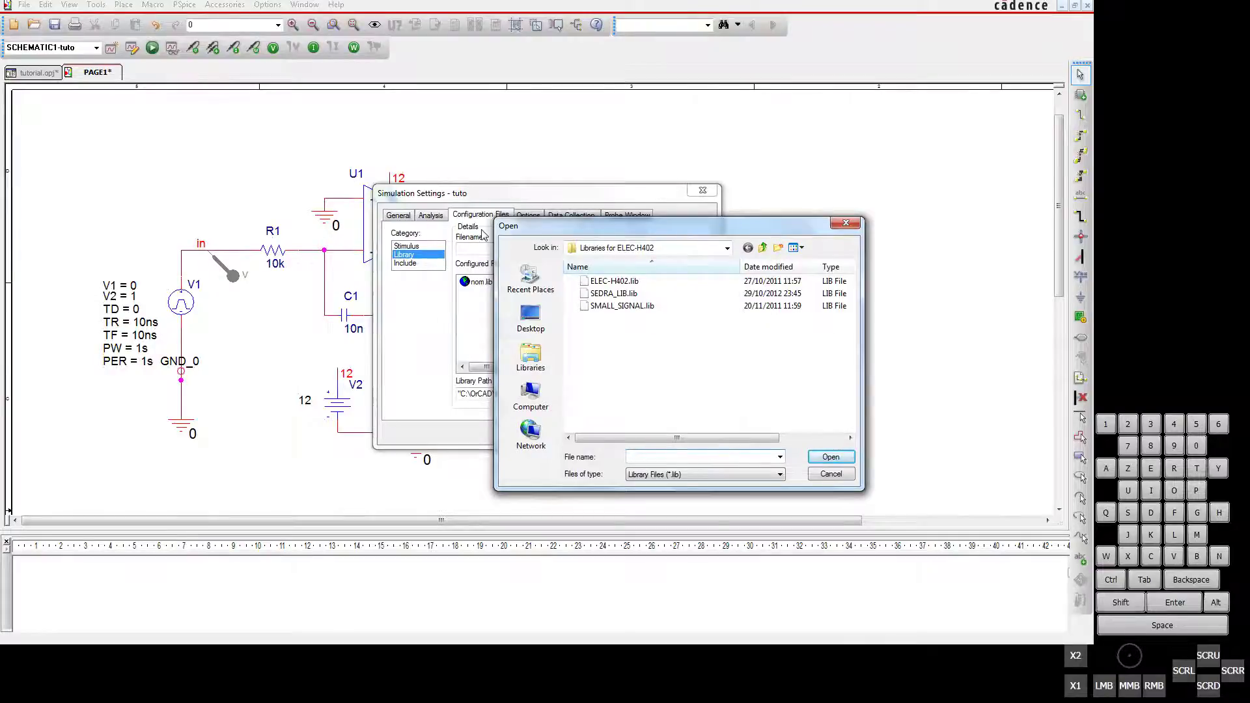
click(625, 281)
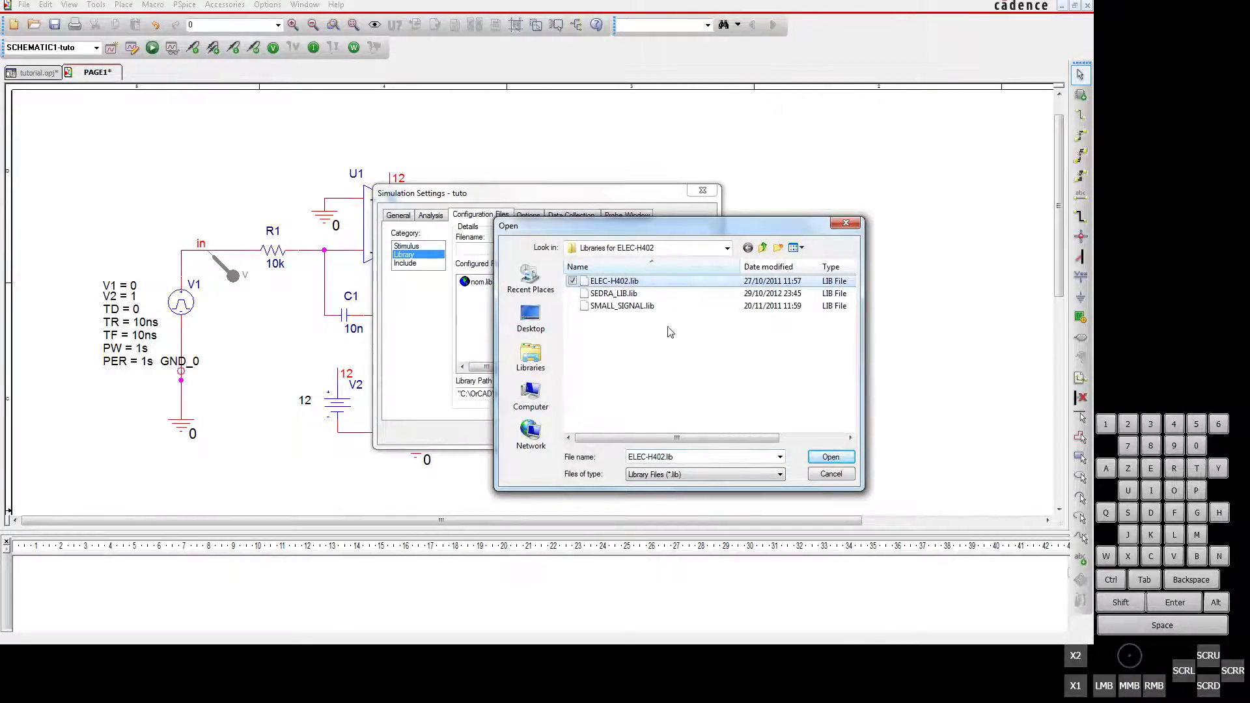
click(830, 457)
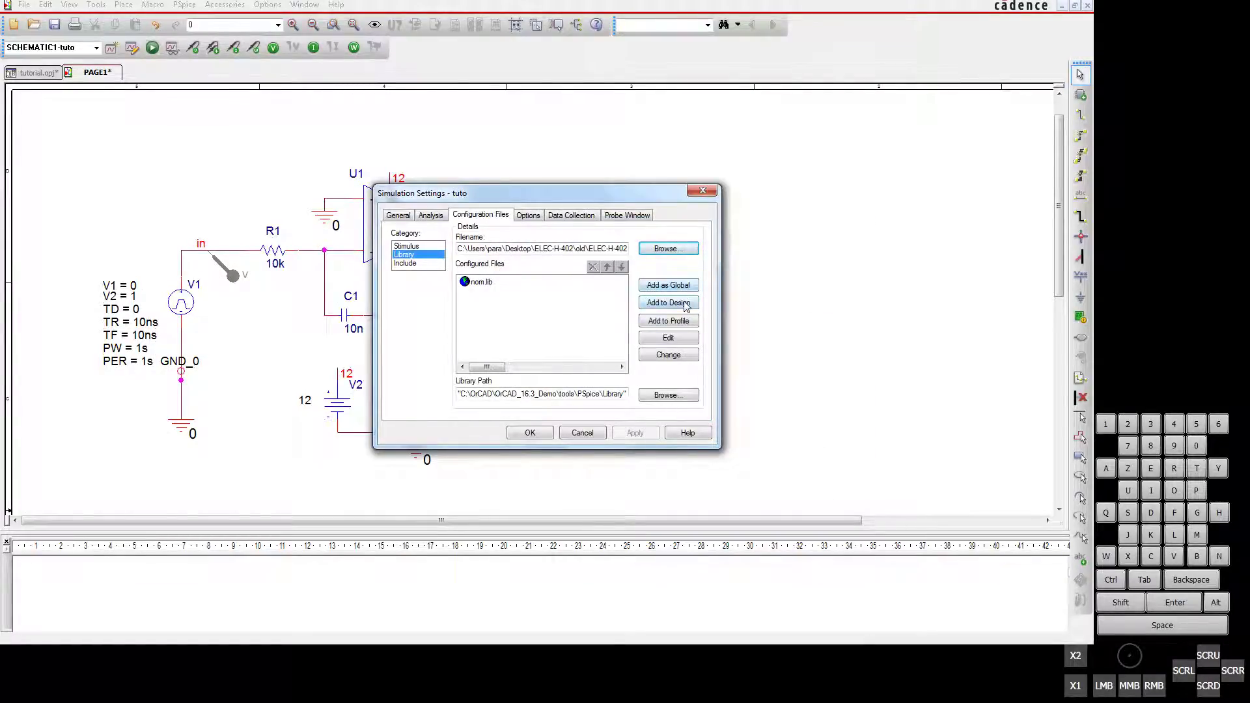
click(667, 303)
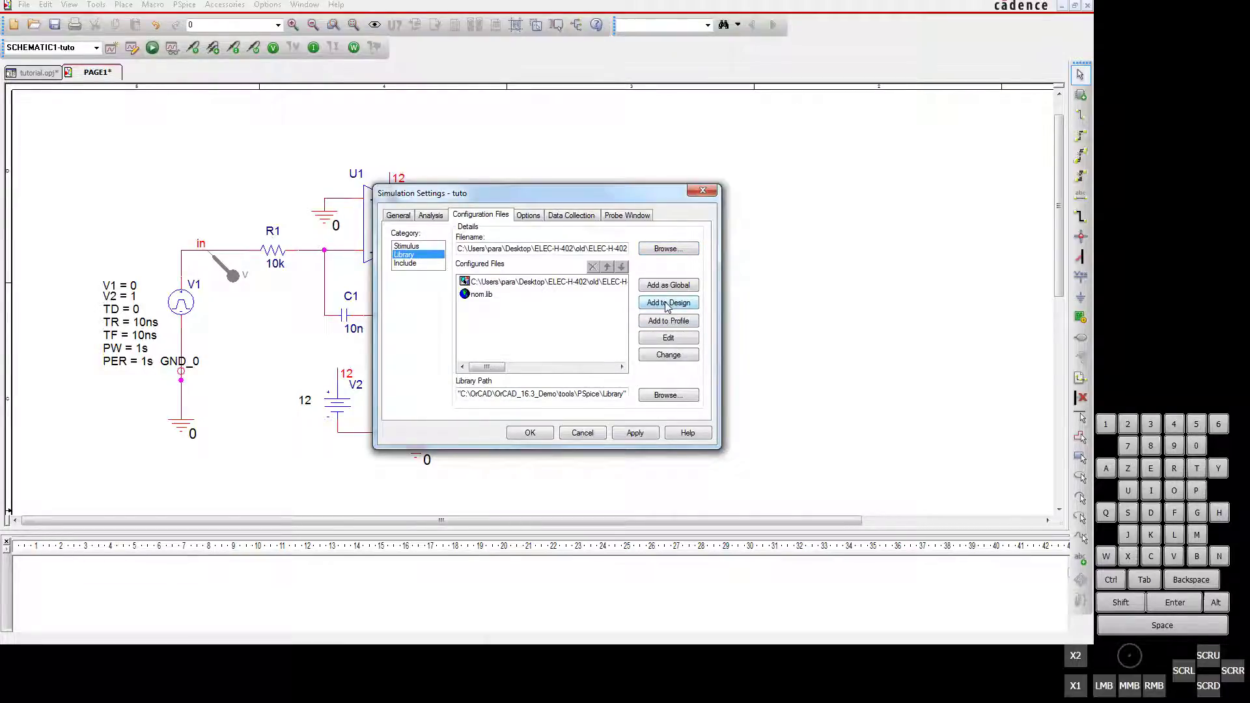
Step: Set the transient analysis run time to 2 ms and accept the simulation settings
click(430, 216)
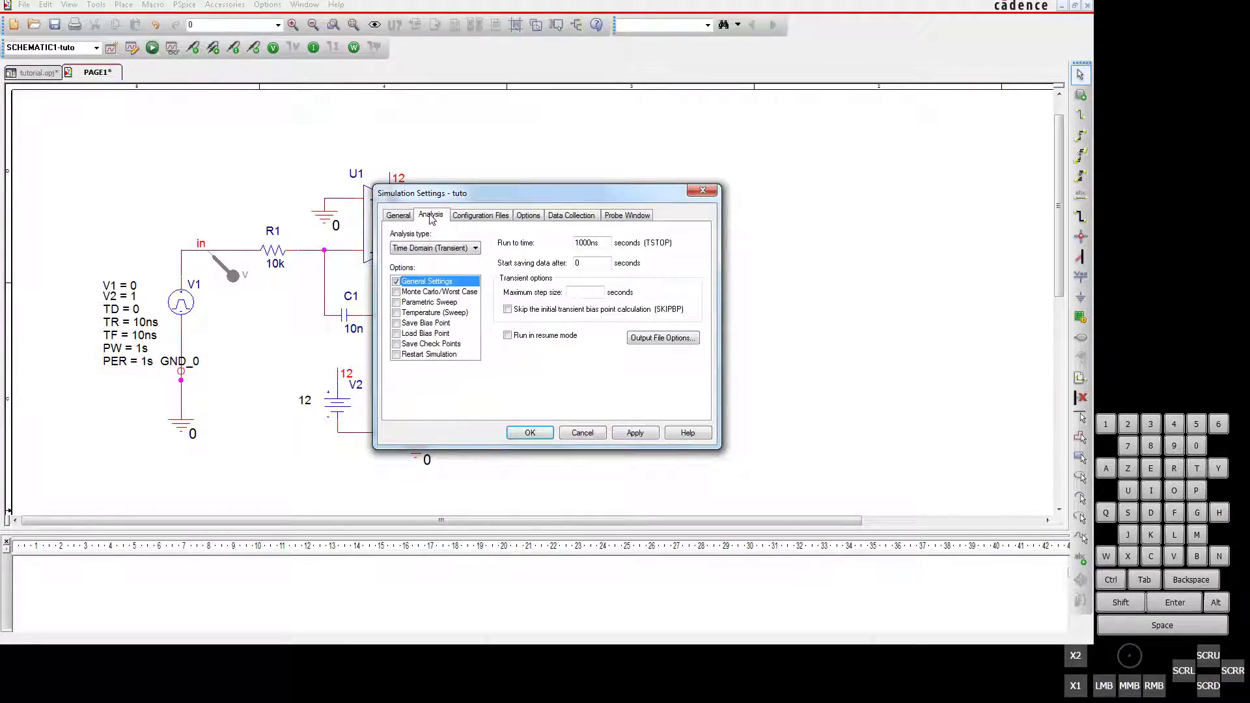
drag(605, 243, 562, 242)
text(2m)
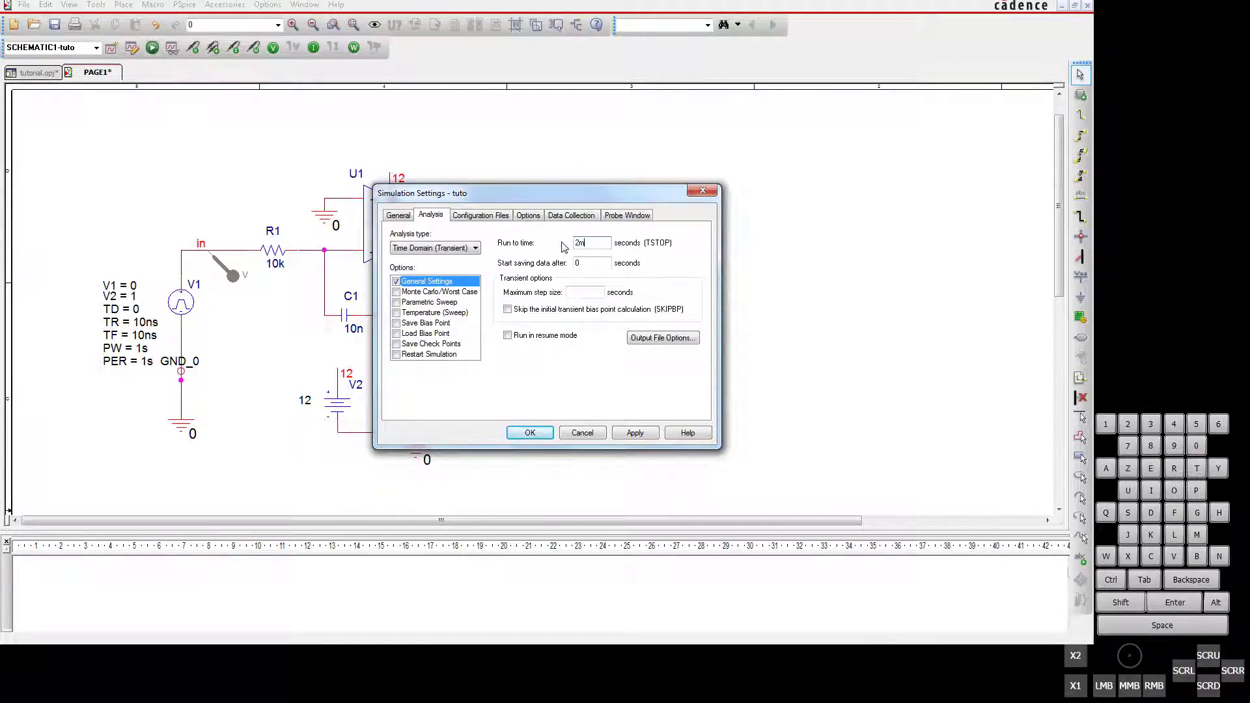
text(s)
text(u)
click(530, 433)
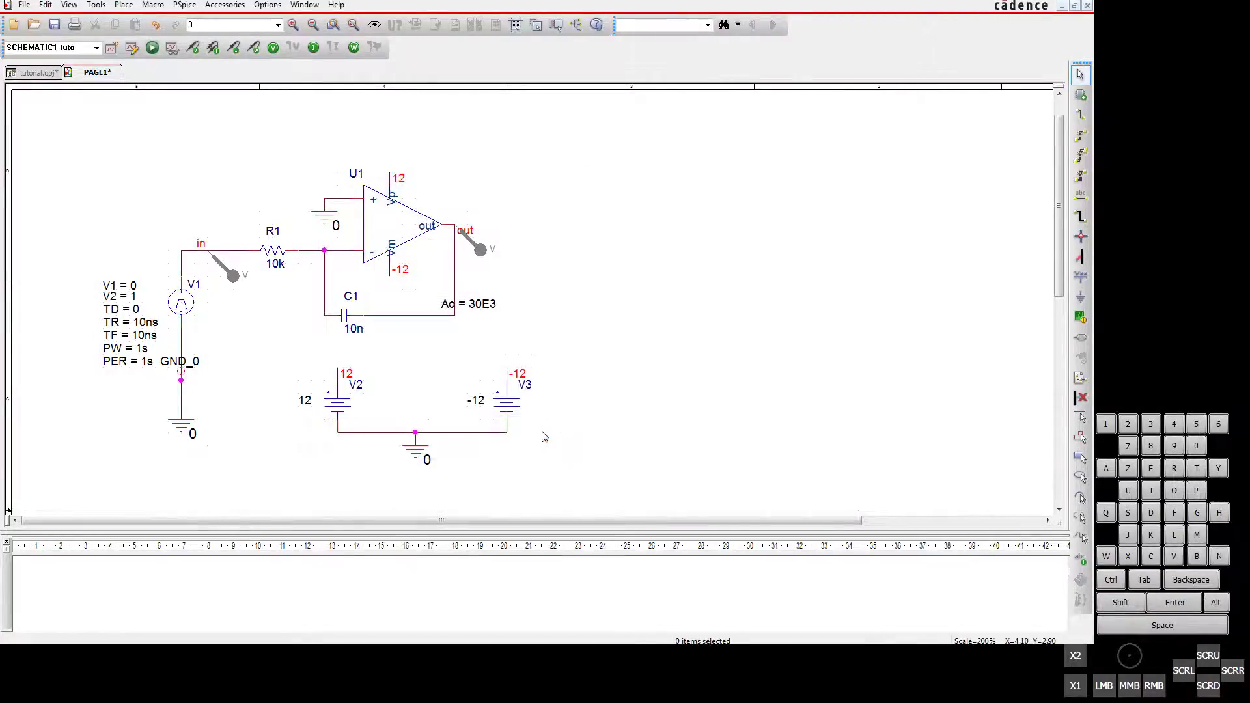
Step: Run the PSpice simulation and compare the plotted traces with the voltage markers on the schematic
click(152, 48)
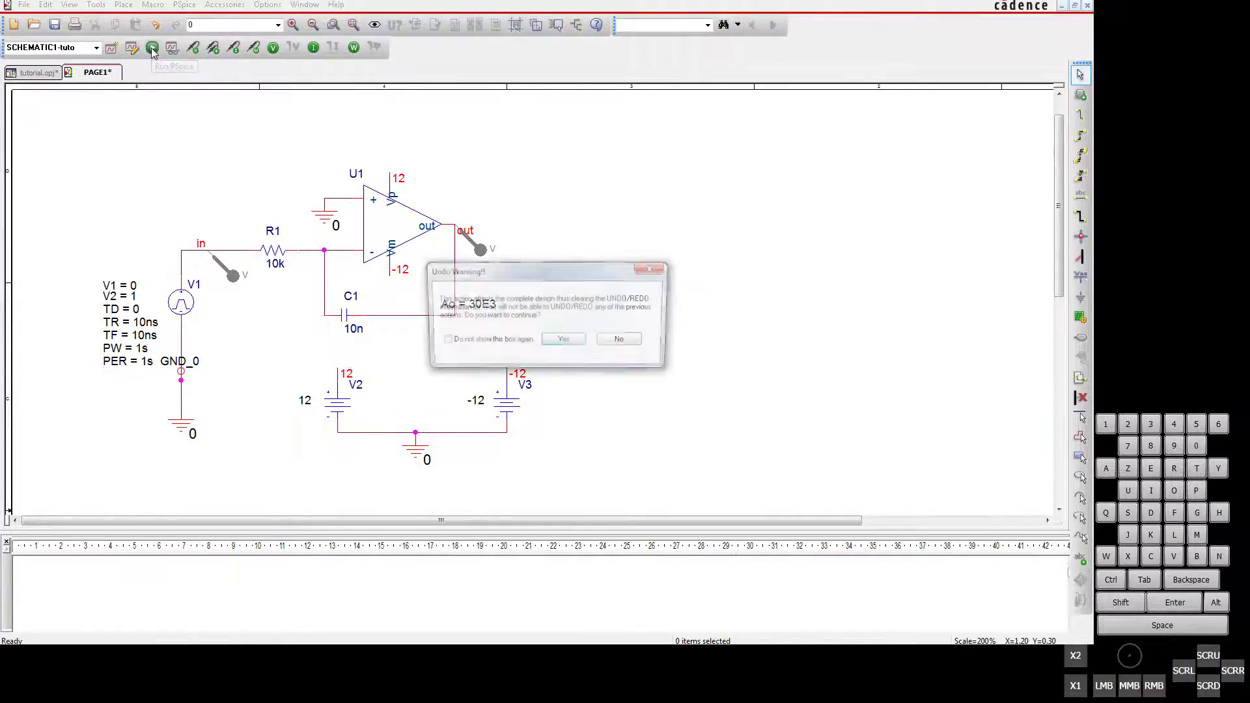
click(563, 341)
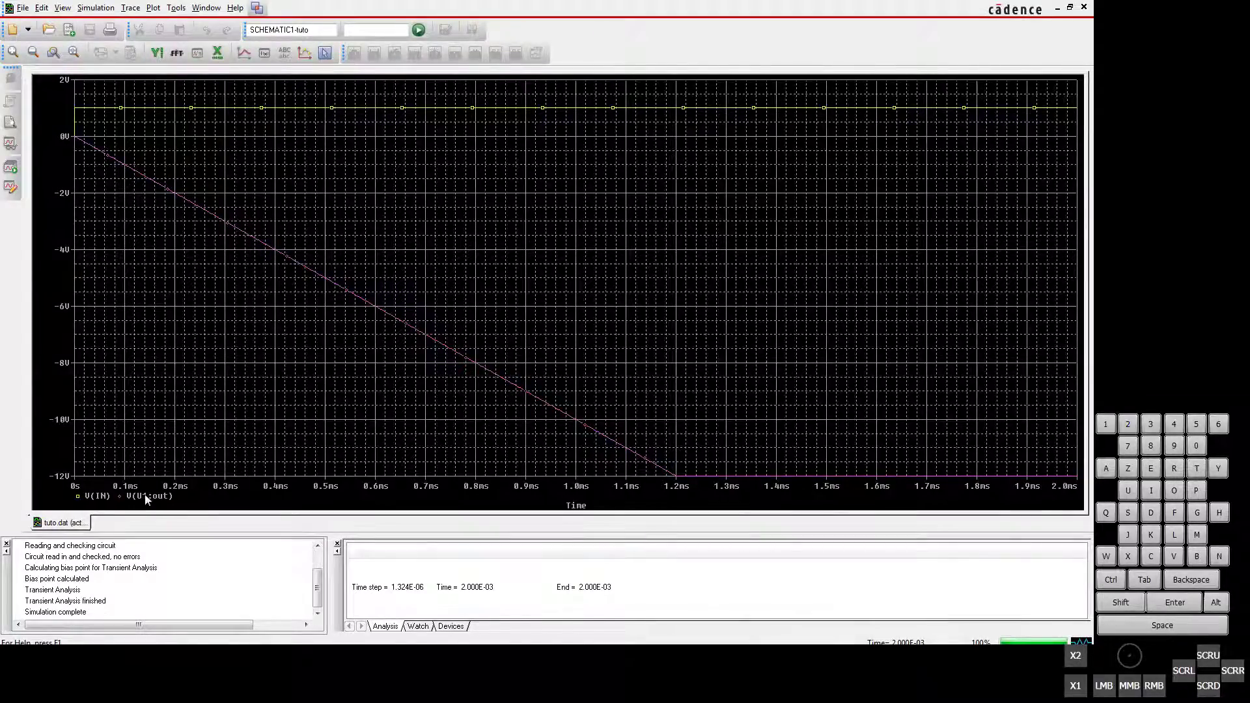
key(alt+Tab)
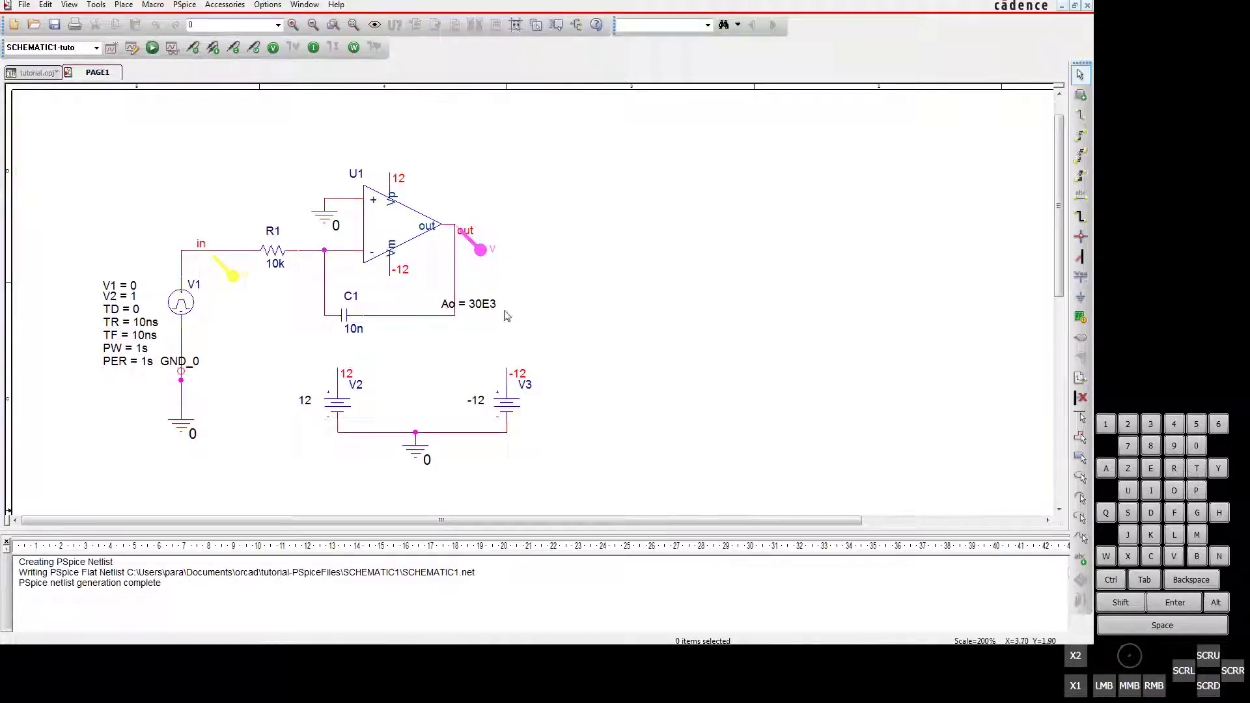
click(380, 229)
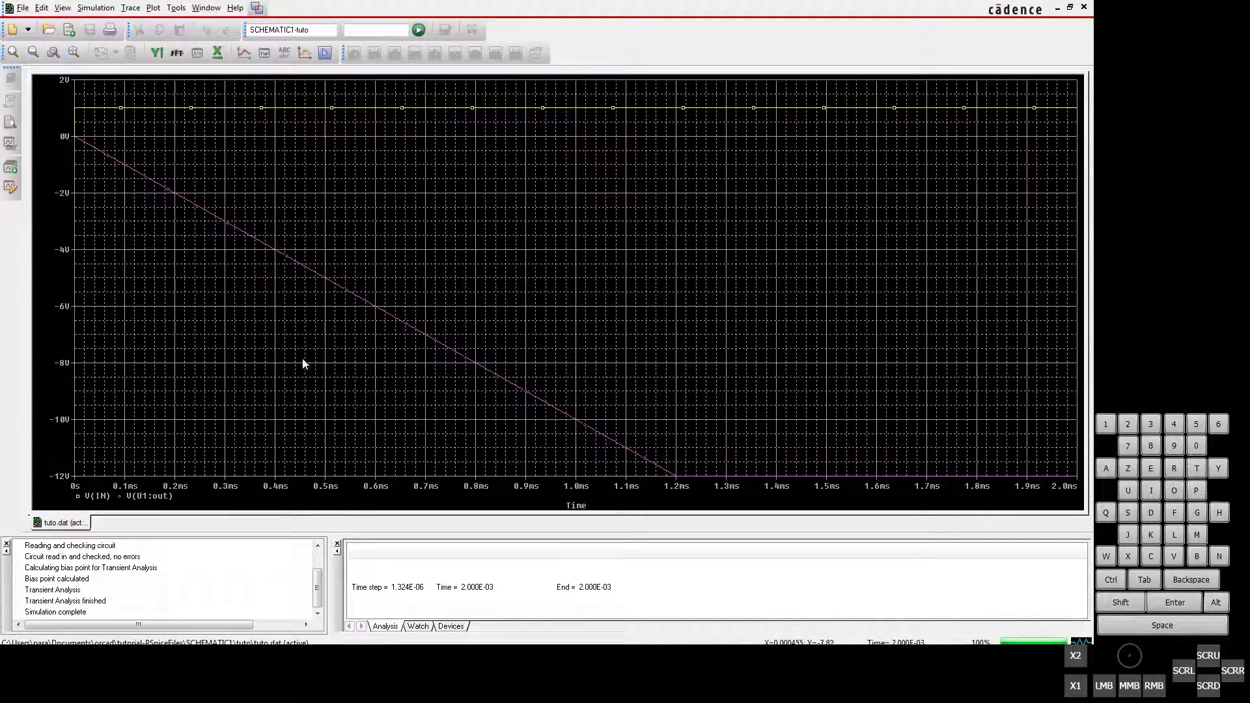
Step: Examine the trace information of V(IN), including its number of simulated data points
right_click(289, 112)
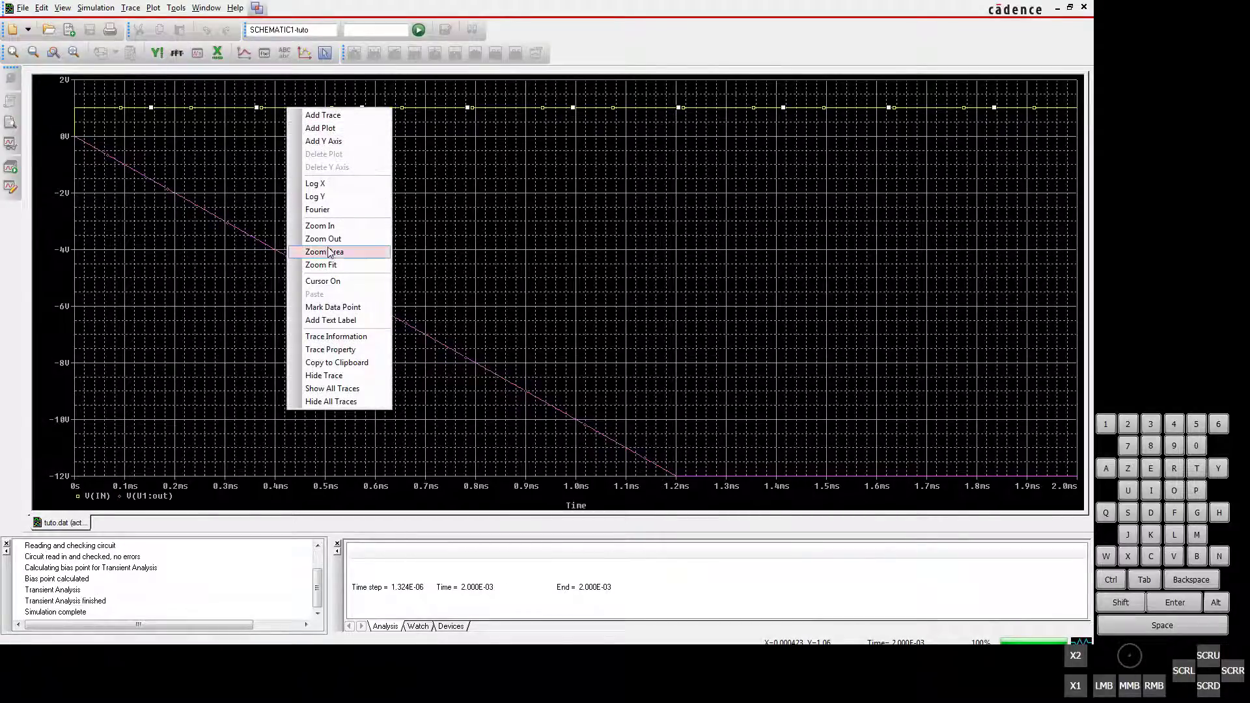
click(349, 337)
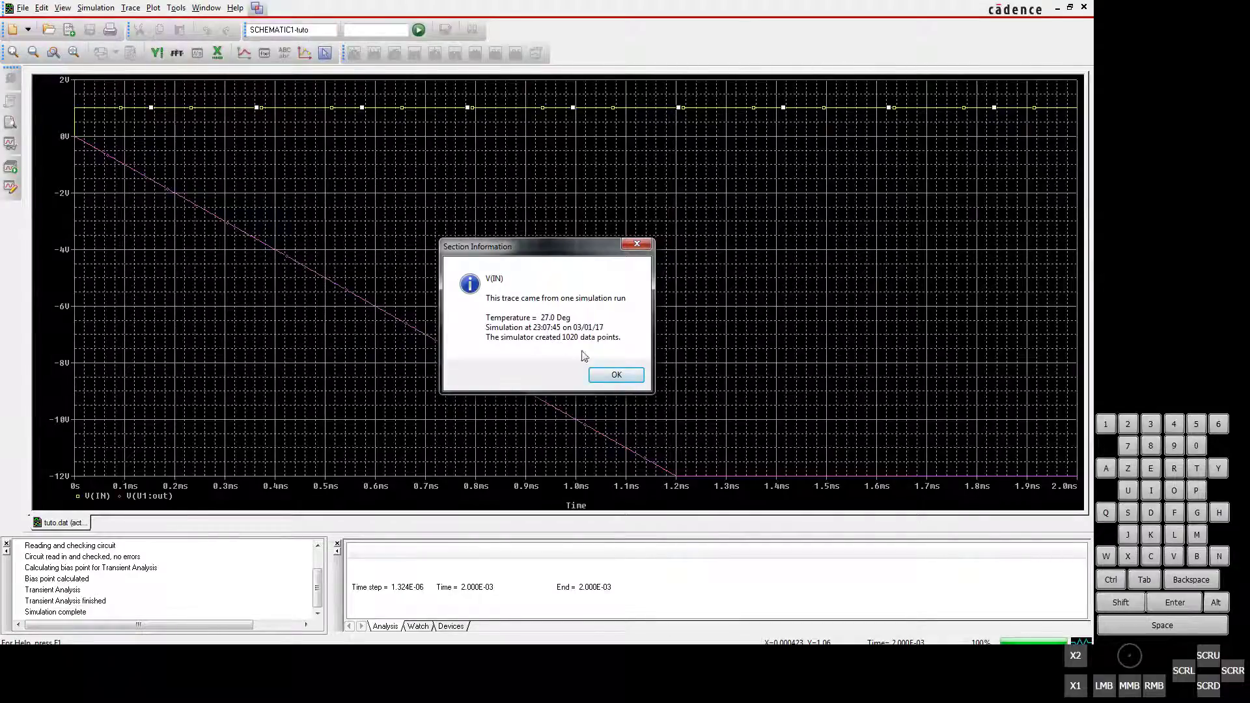
click(615, 376)
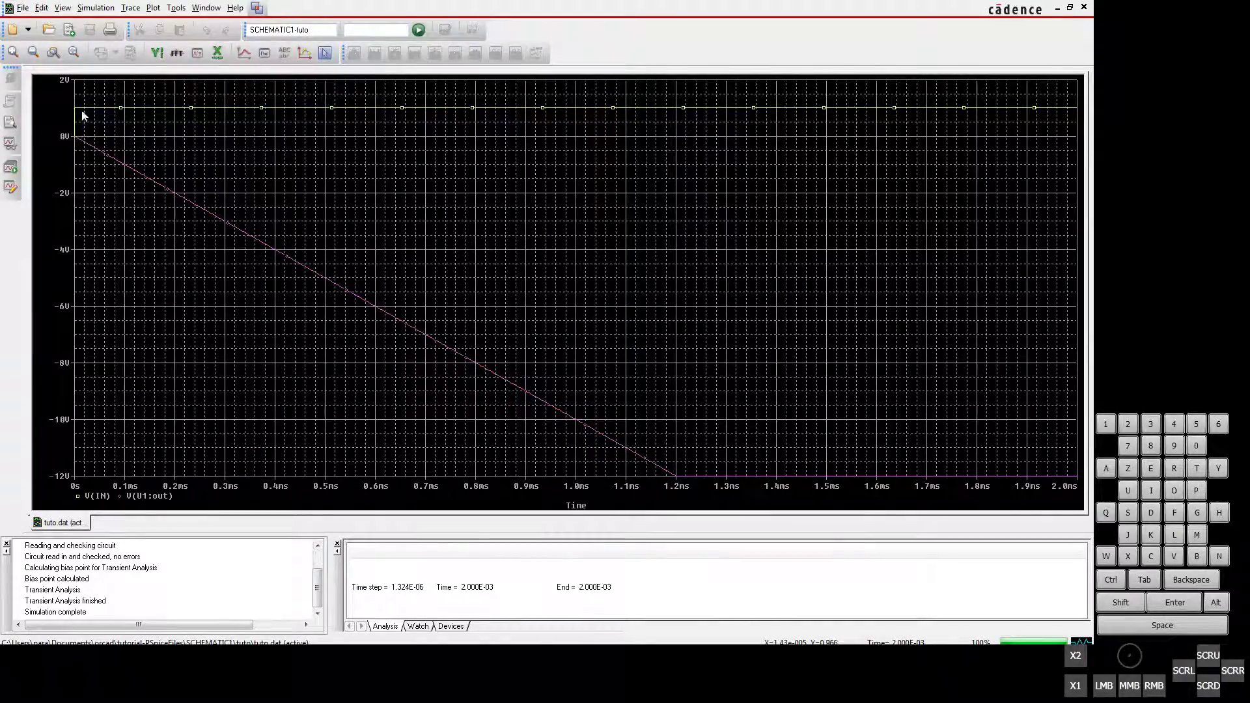
Step: Zoom the plot into the area around the start of both traces, from 0 to about 31 µs
right_click(90, 147)
click(79, 142)
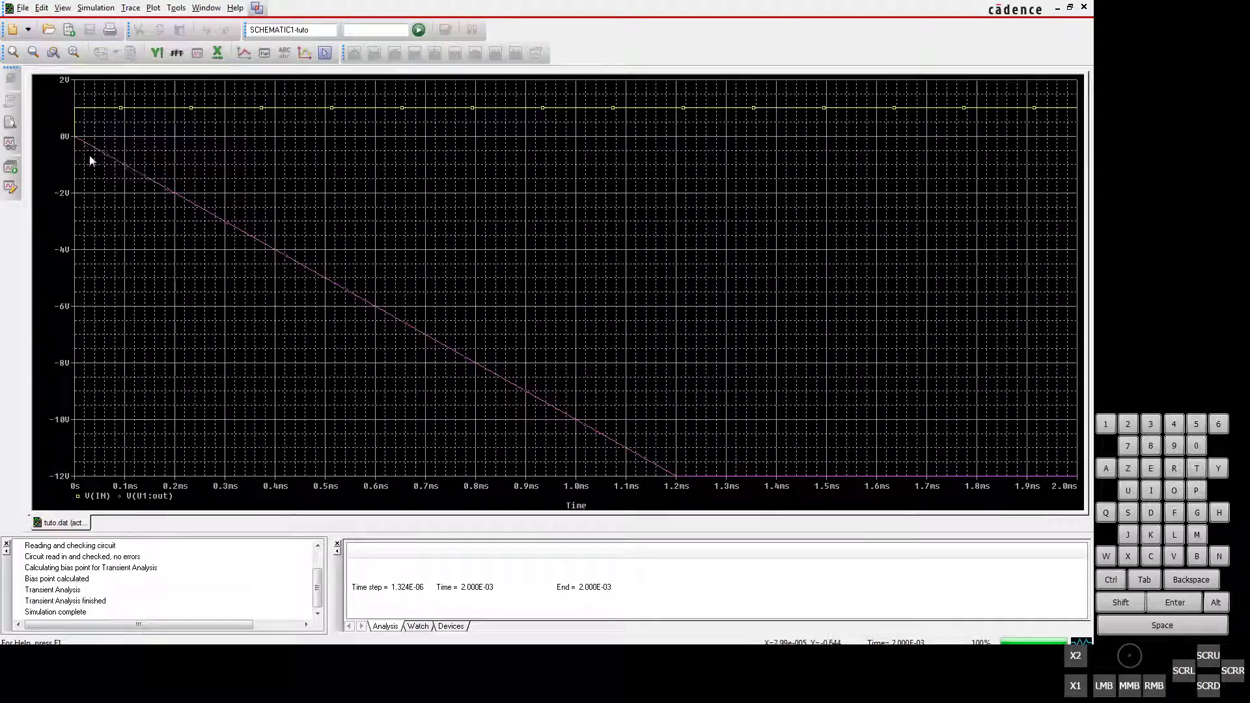
drag(90, 153, 60, 95)
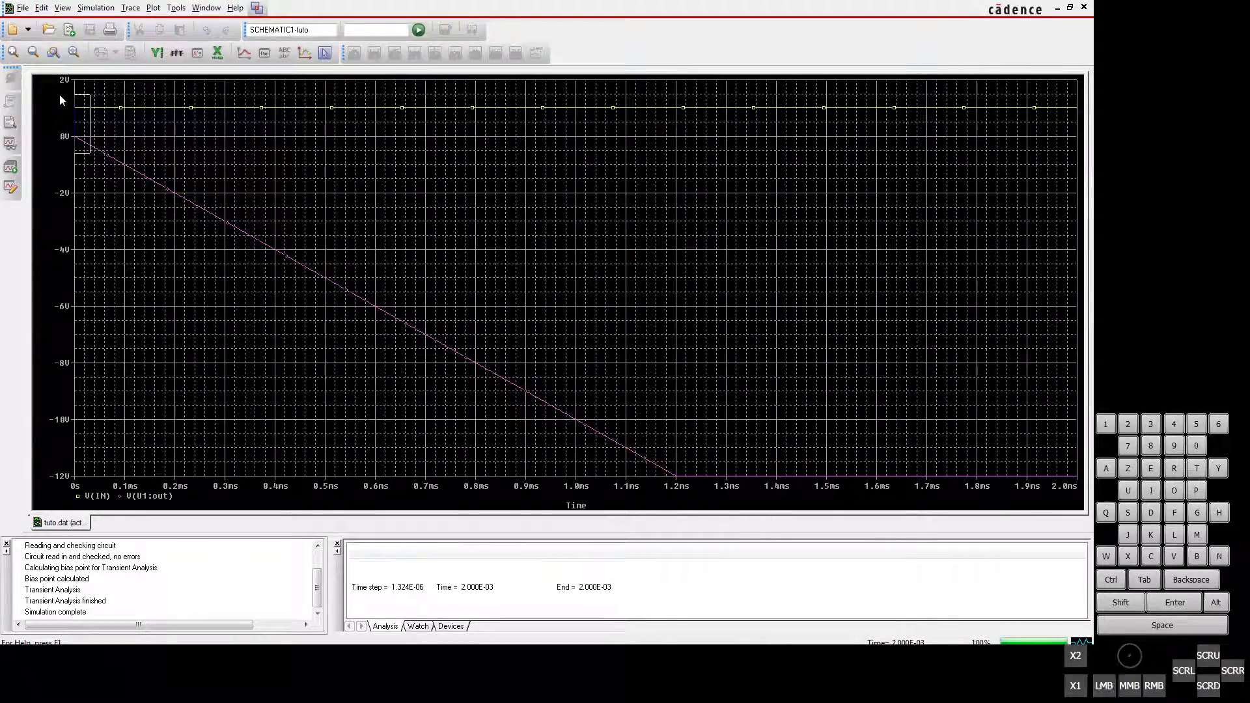
click(52, 54)
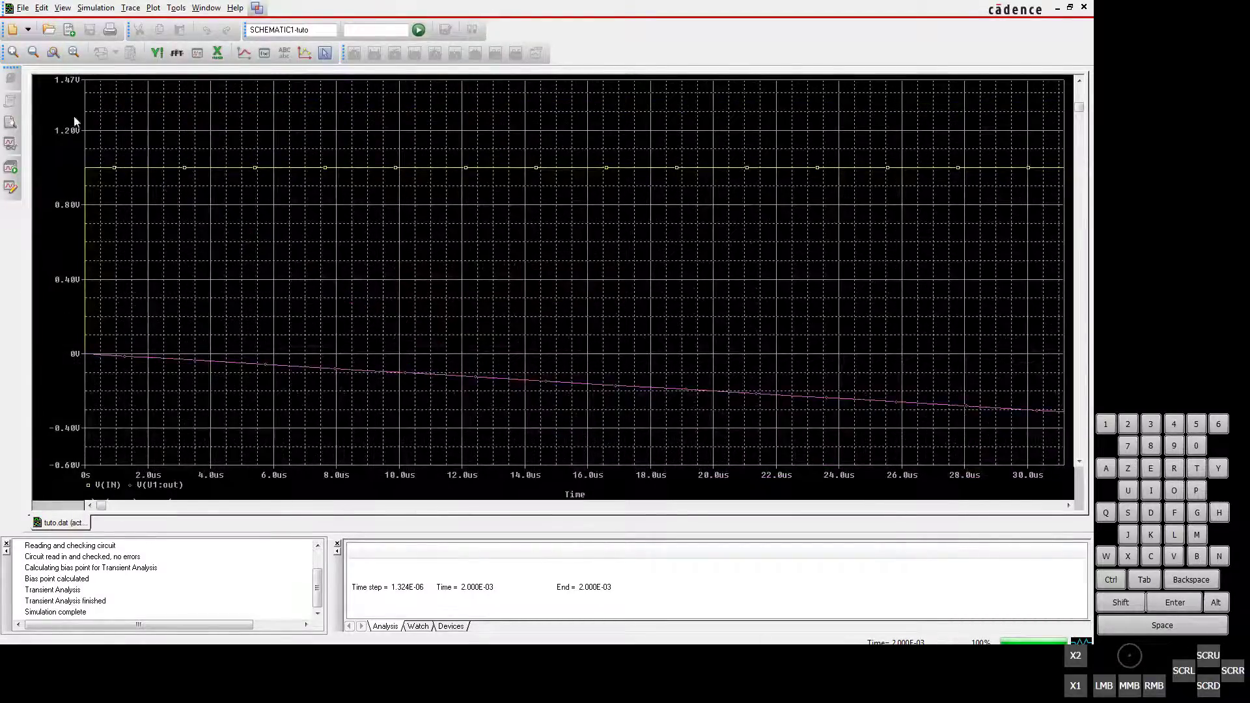
Step: Zoom into the rising edge of V(IN), from 0 to about 477 ns, and fit the whole plot back into view
drag(99, 363, 52, 142)
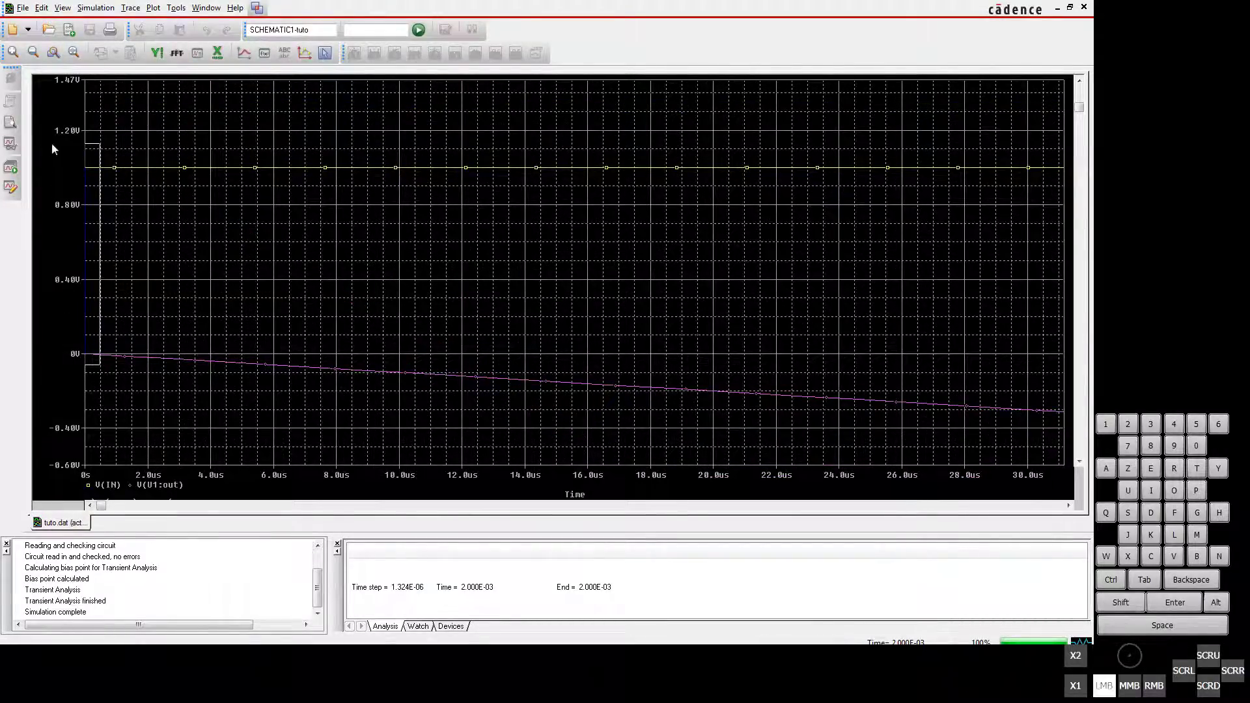
click(55, 52)
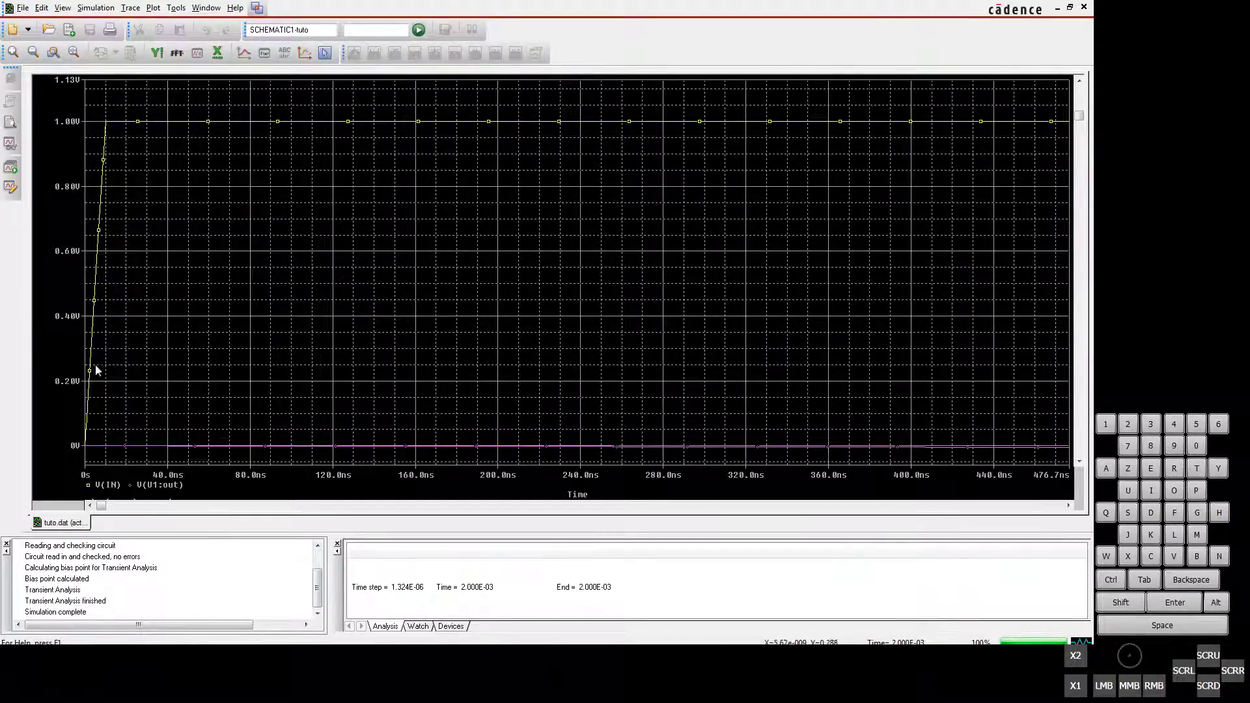
click(74, 54)
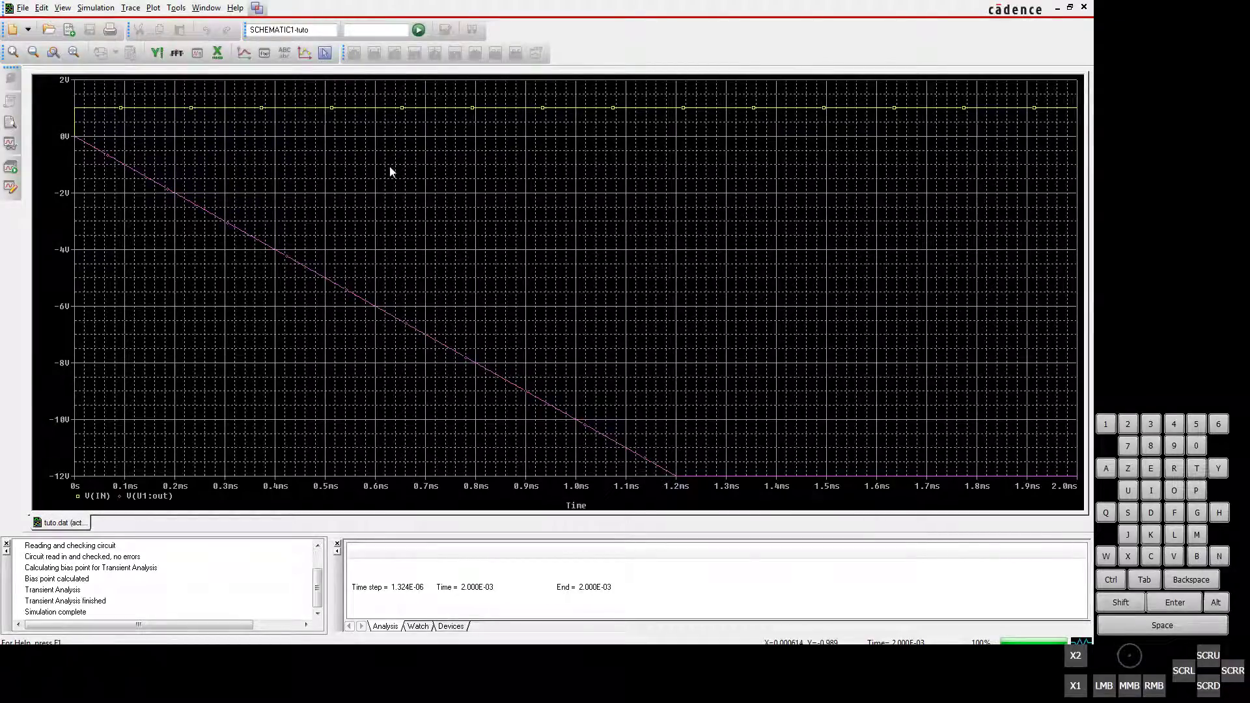
Step: Turn on the plot cursors and read both traces with the first cursor at several times, ending at about 1.16 ms
click(324, 54)
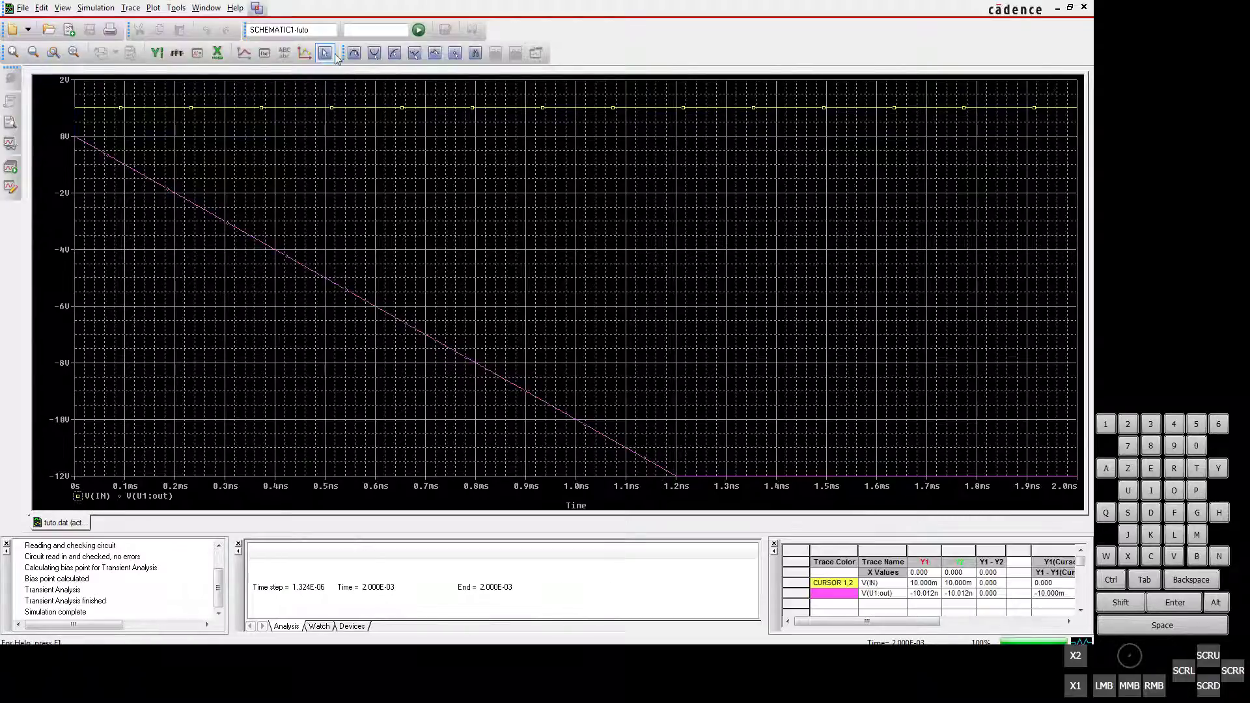
click(374, 54)
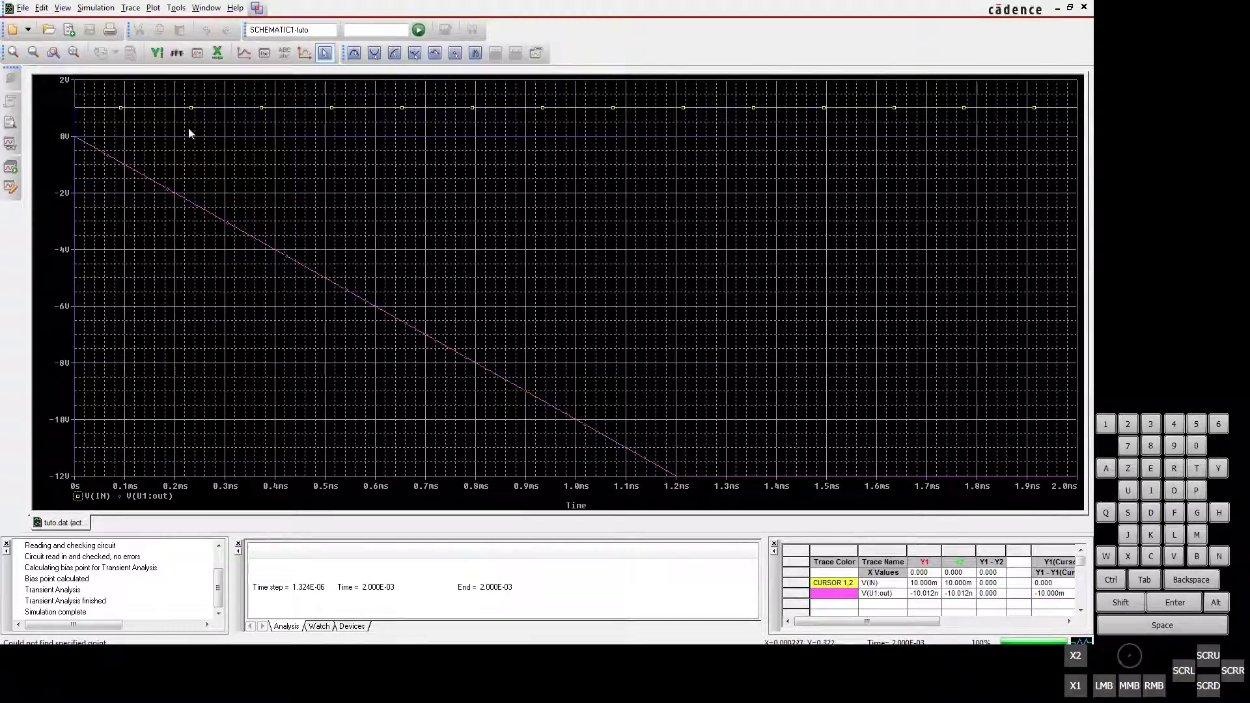
click(233, 116)
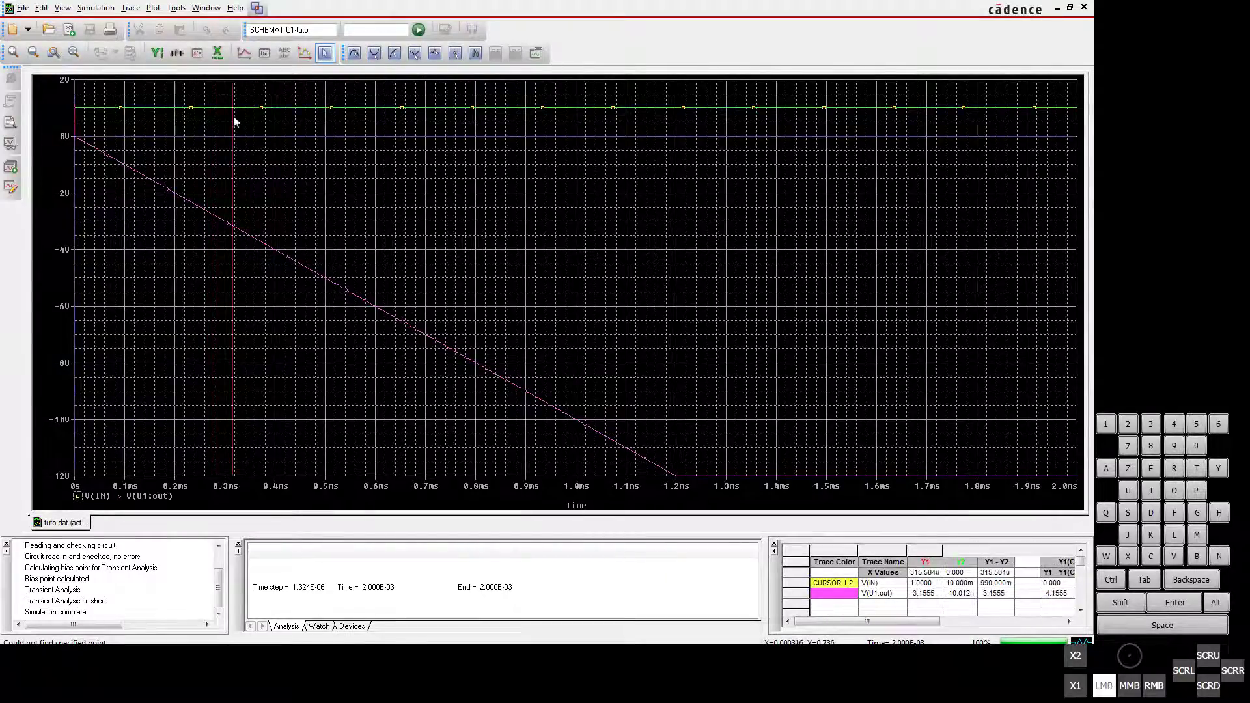
drag(233, 116, 477, 199)
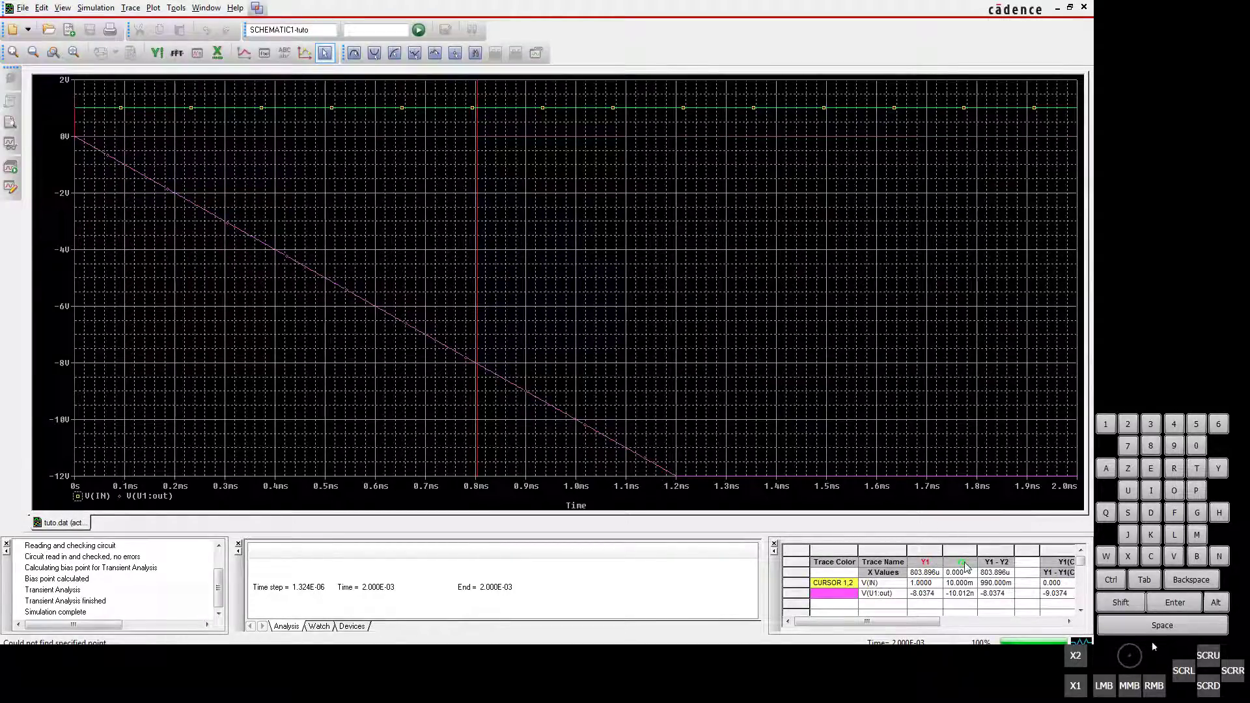
drag(494, 332, 692, 337)
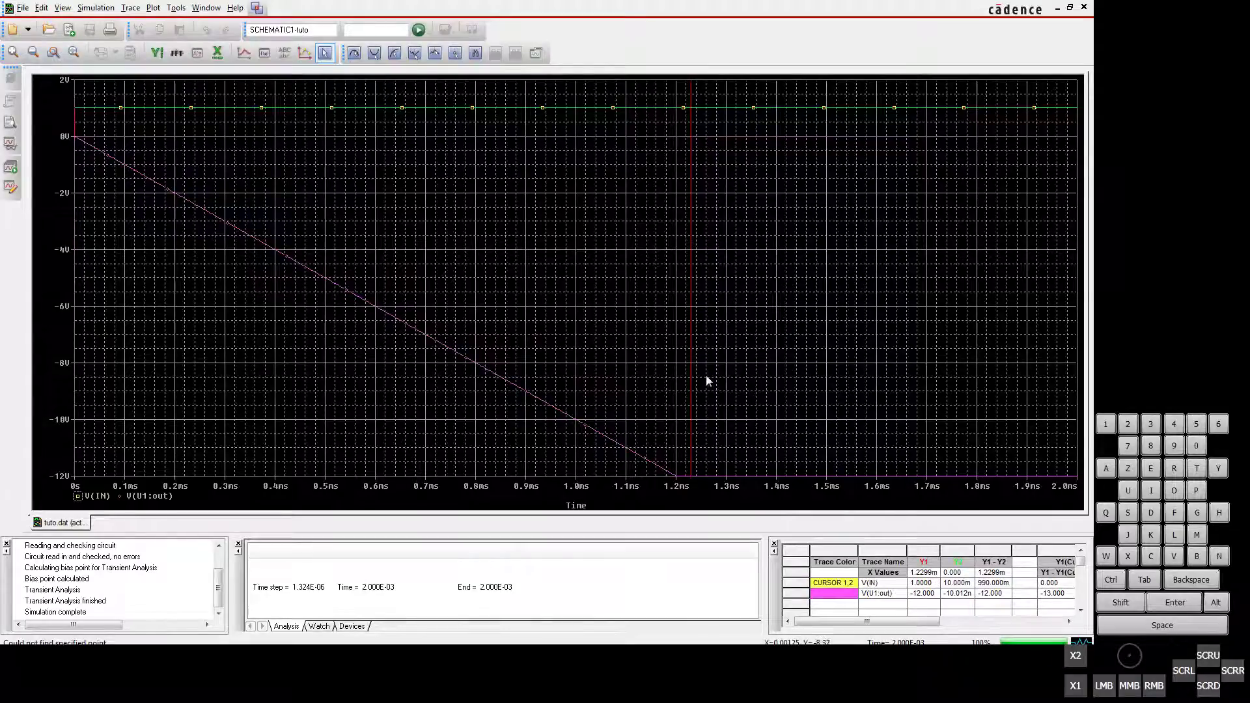
drag(709, 375, 654, 374)
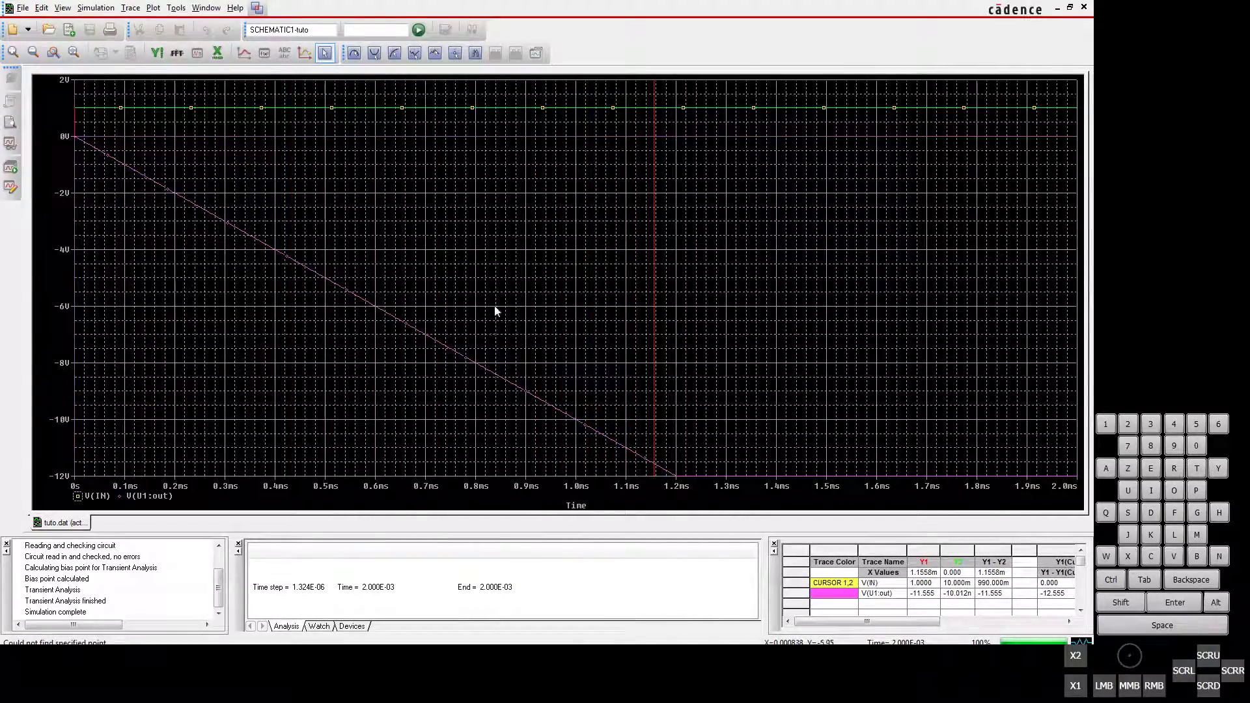
Step: Measure the difference between both cursors, with the second at about 0.81 ms and the first at about 0.61 ms, and turn the cursors off
drag(502, 309, 834, 335)
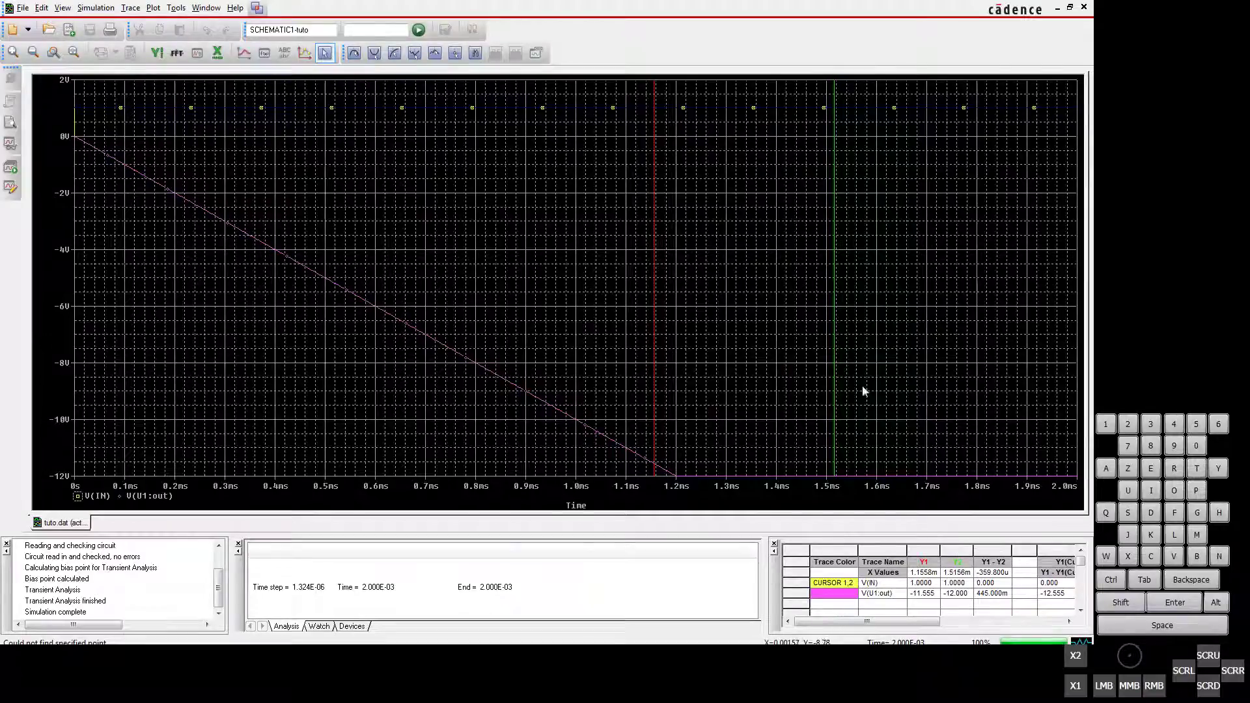
drag(849, 383, 479, 381)
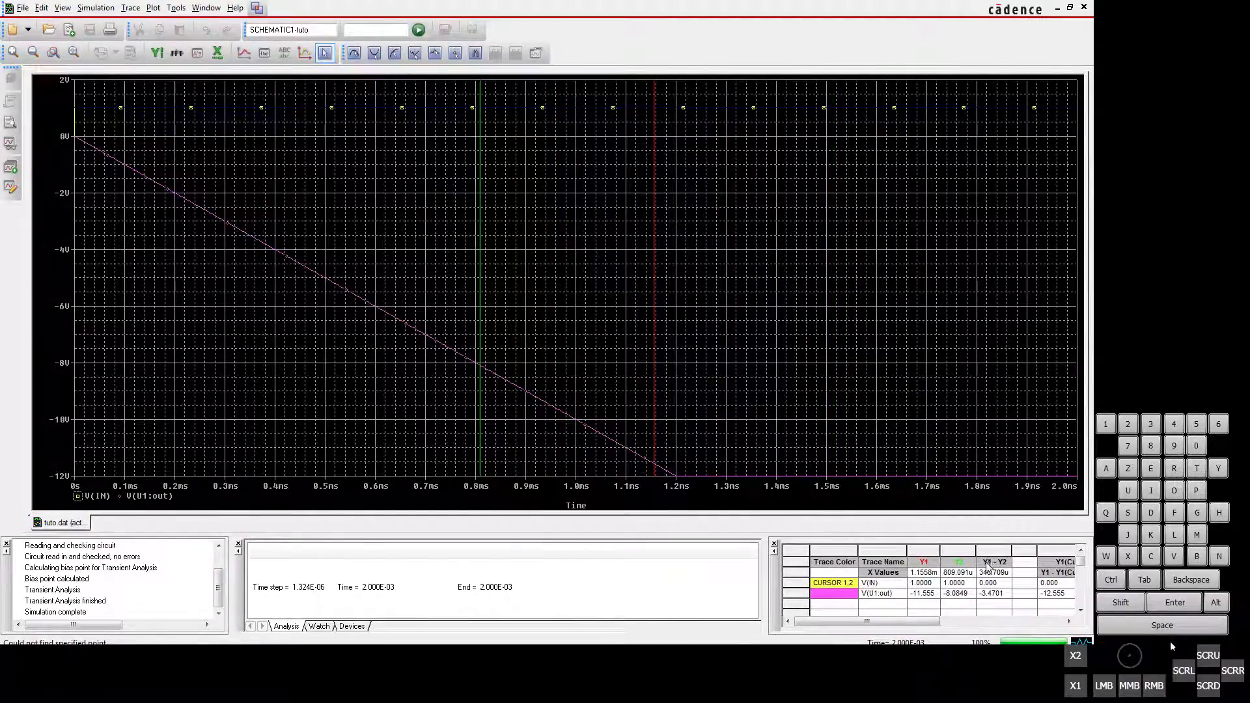
drag(565, 379, 381, 343)
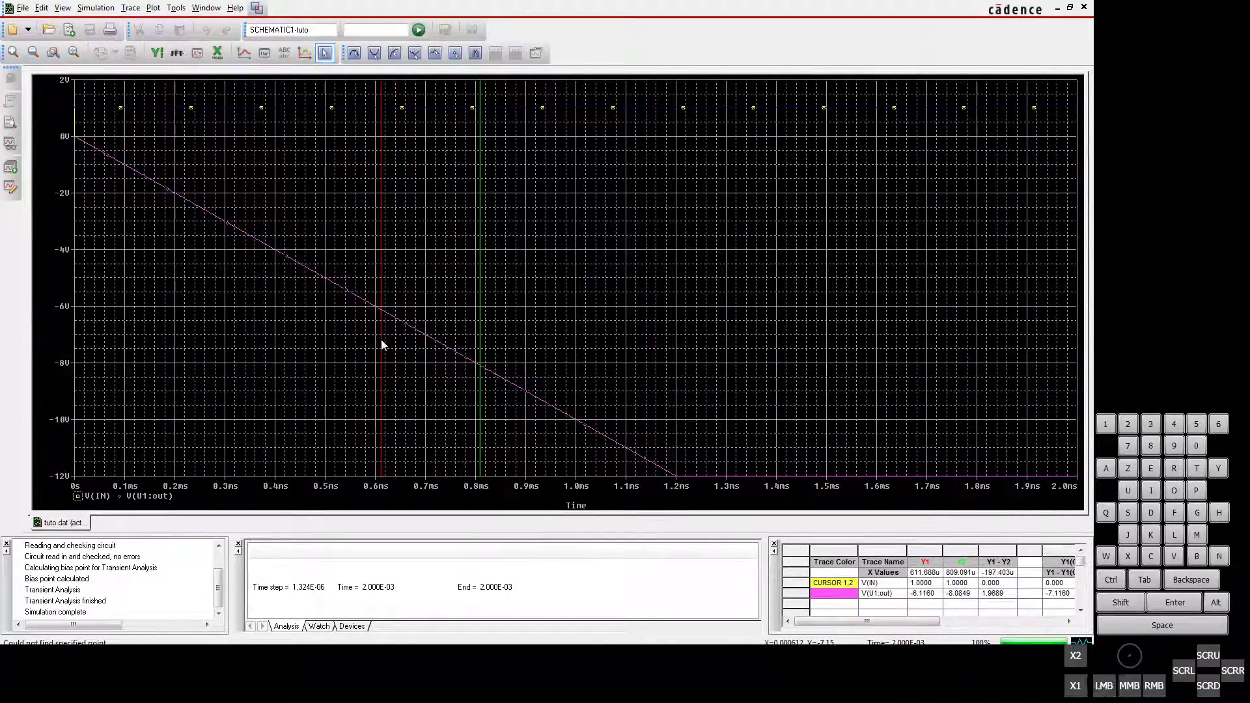
click(325, 53)
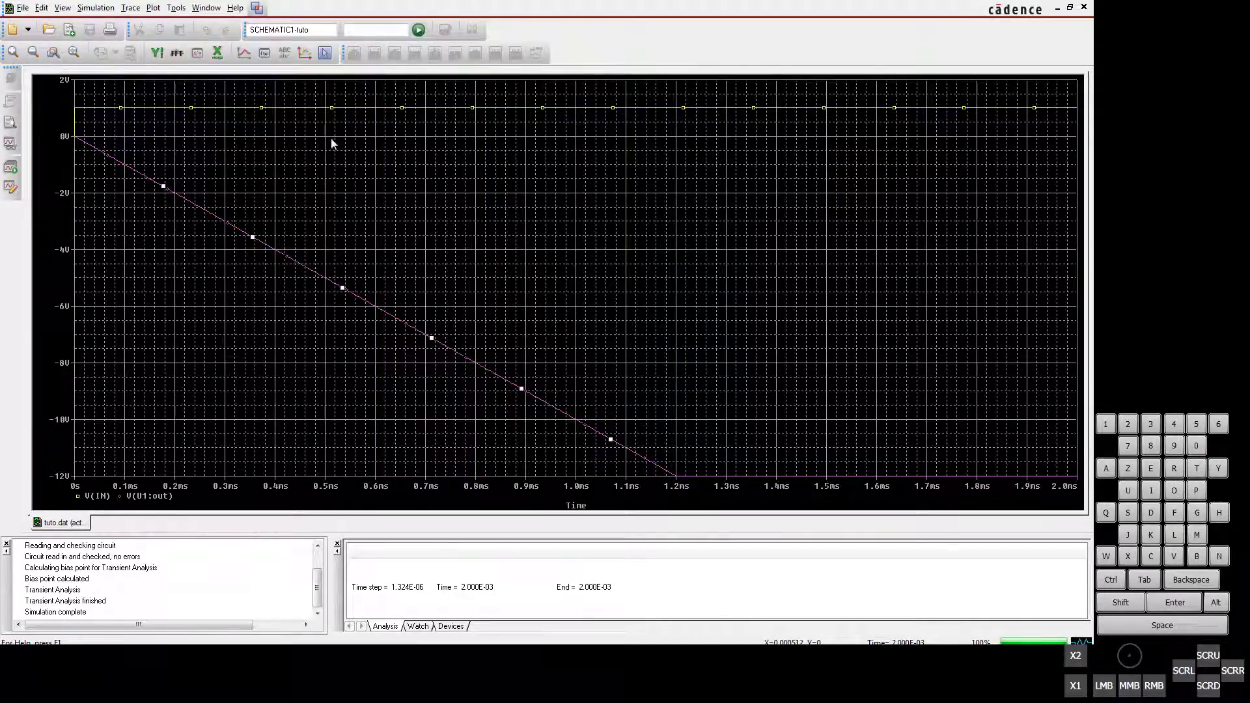
Step: Select the V(IN) trace and look back at the circuit schematic with its voltage markers
click(353, 107)
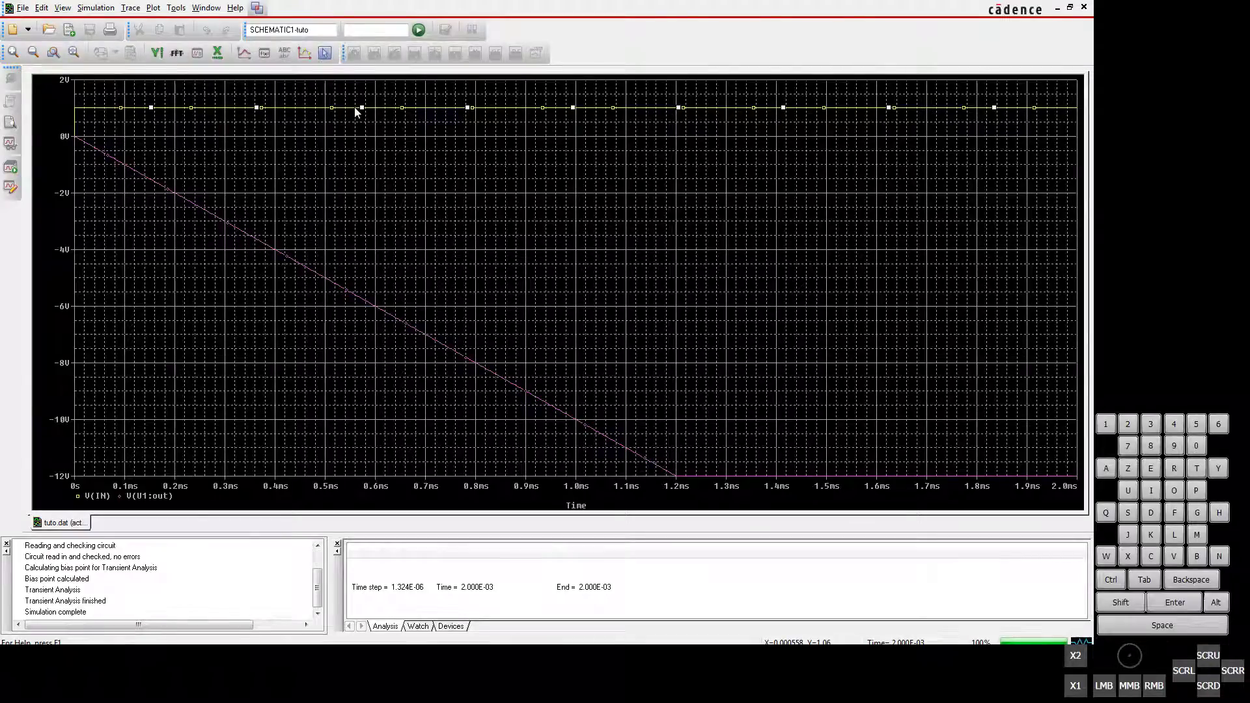
key(alt+Tab)
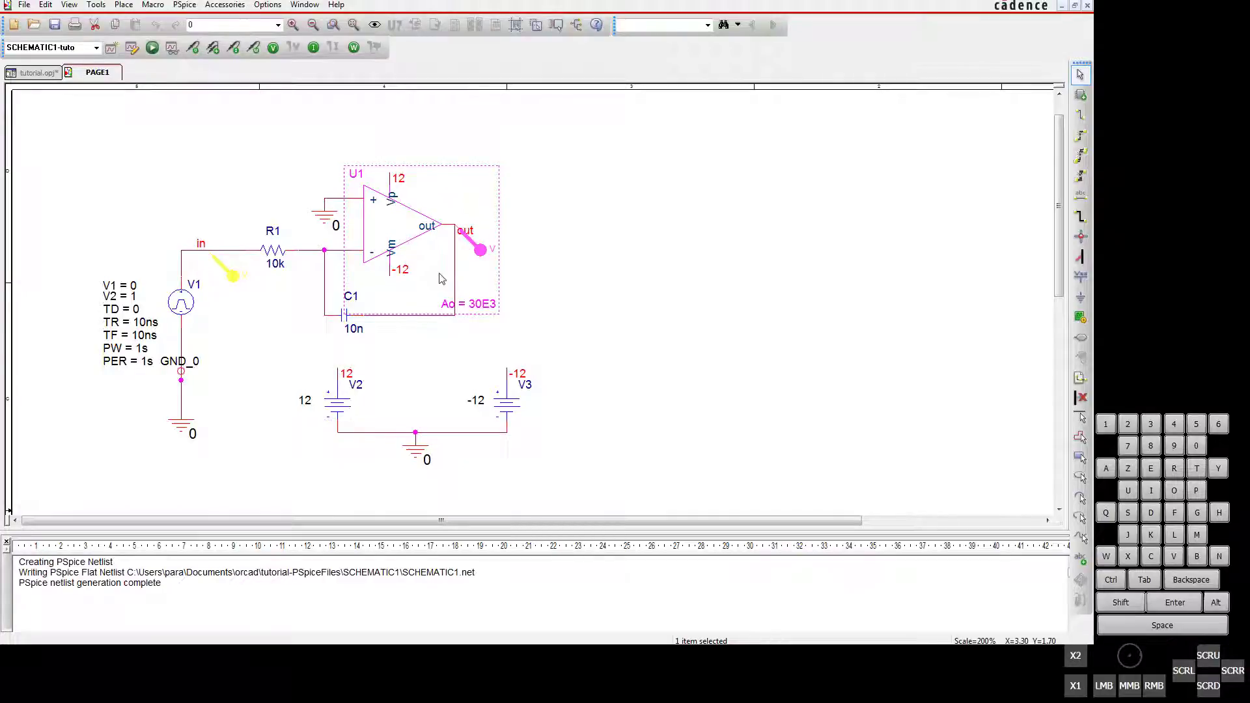
key(alt+Tab)
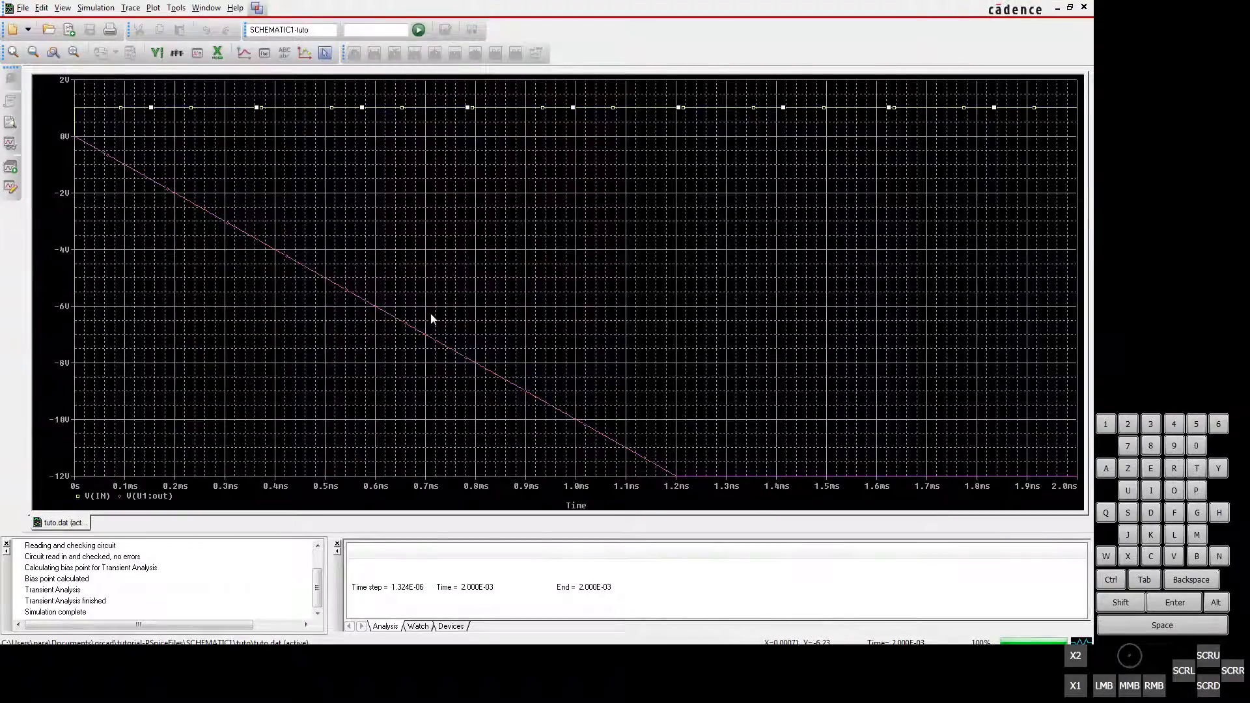
Step: Delete all traces from the plot
ctrl+click(346, 289)
click(131, 8)
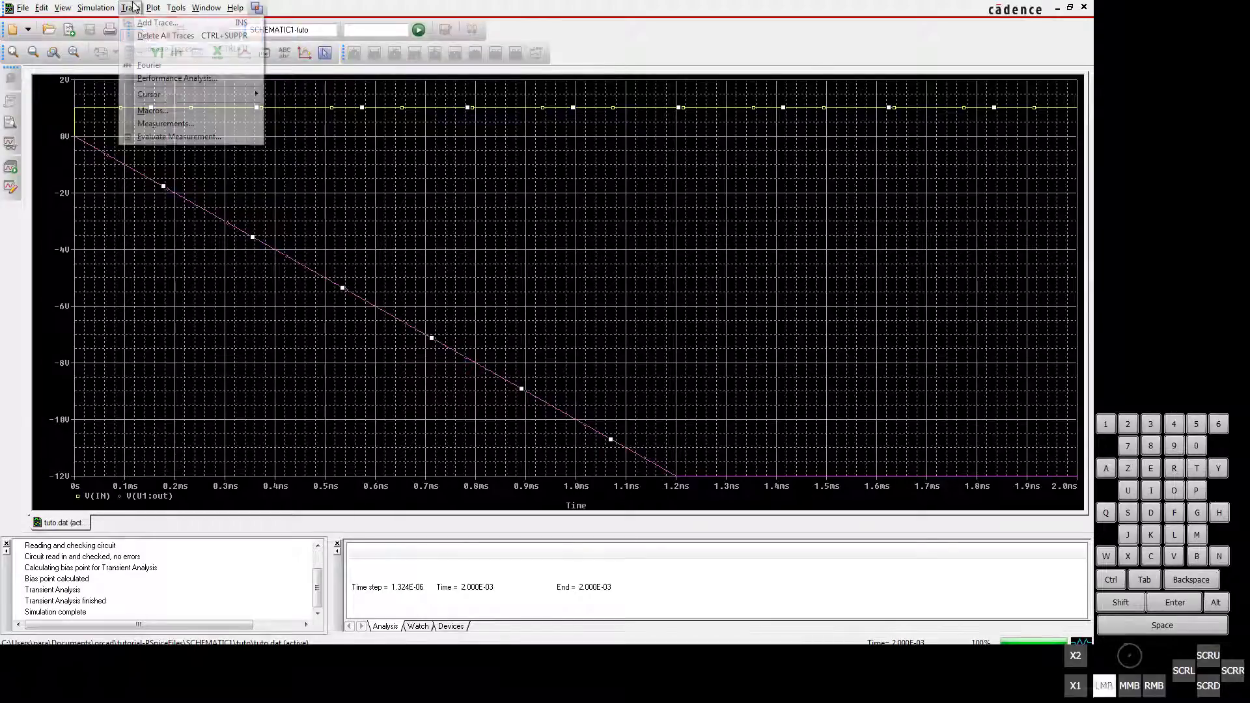
click(163, 38)
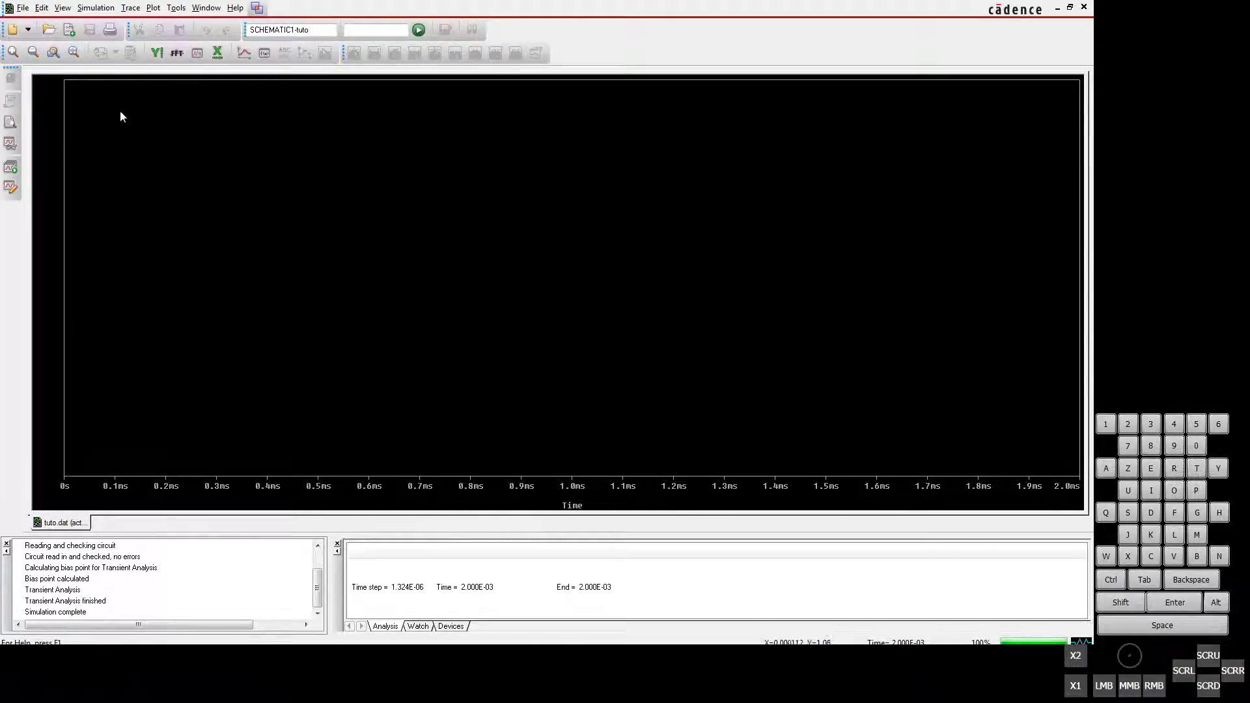
Step: Start adding a trace and restrict the listed output variables to analog voltages, excluding power, currents and alias names
click(131, 8)
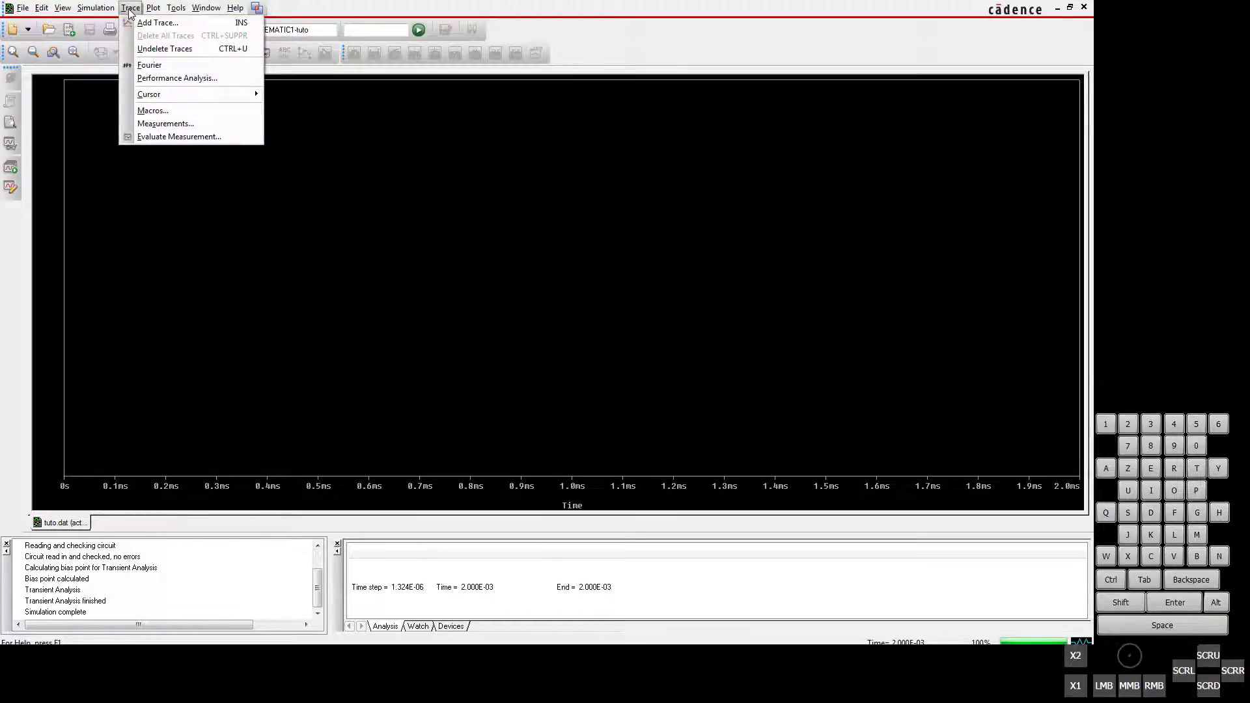
click(143, 23)
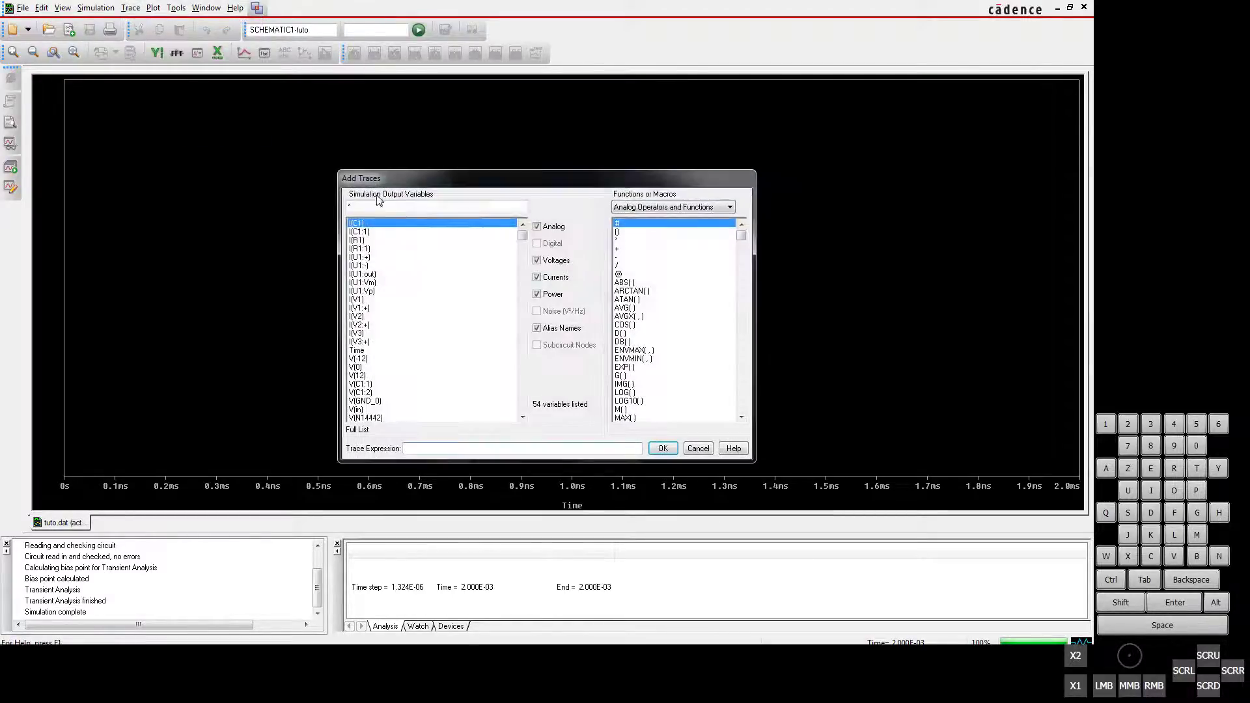
mouse_move(522, 236)
mouse_down()
mouse_move(523, 413)
mouse_move(522, 236)
mouse_up()
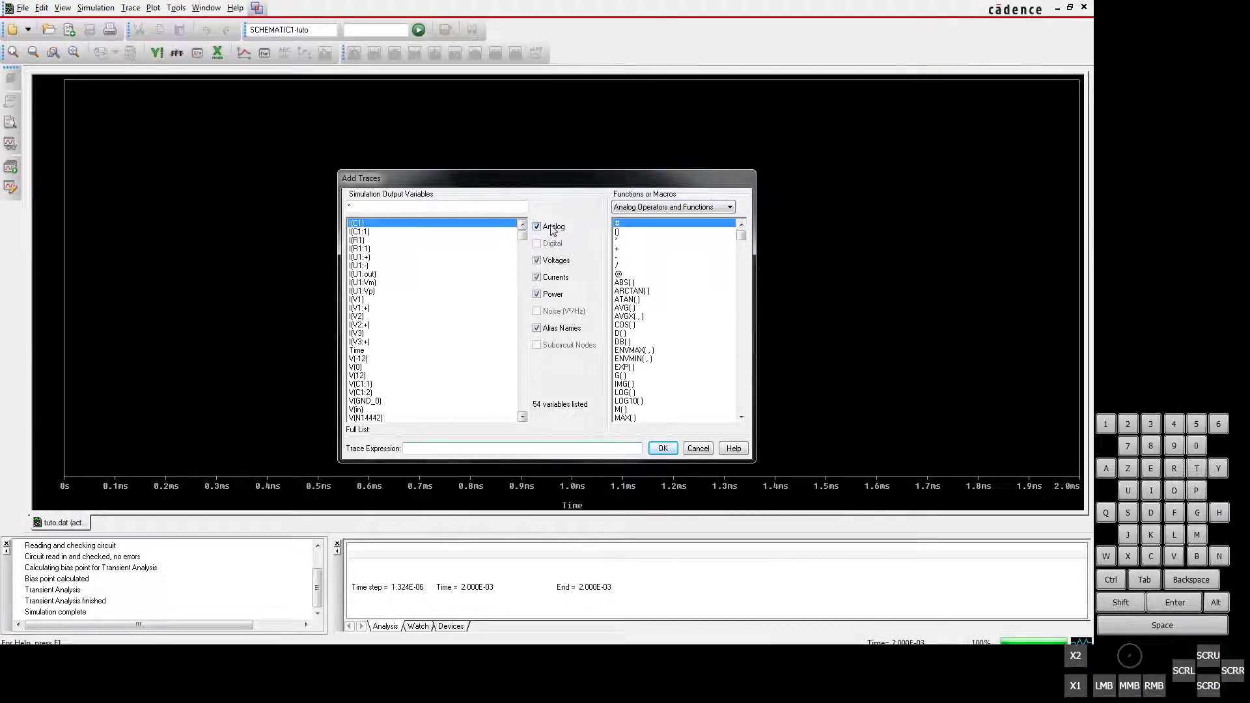
click(552, 295)
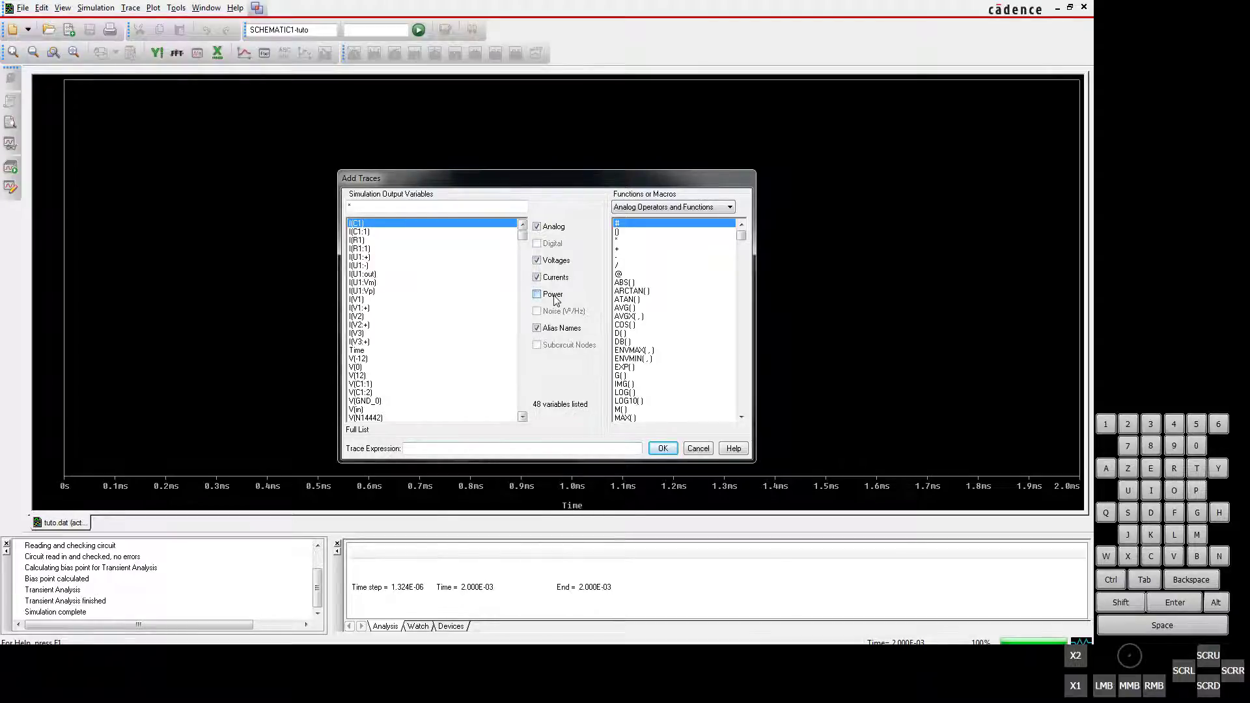
click(556, 278)
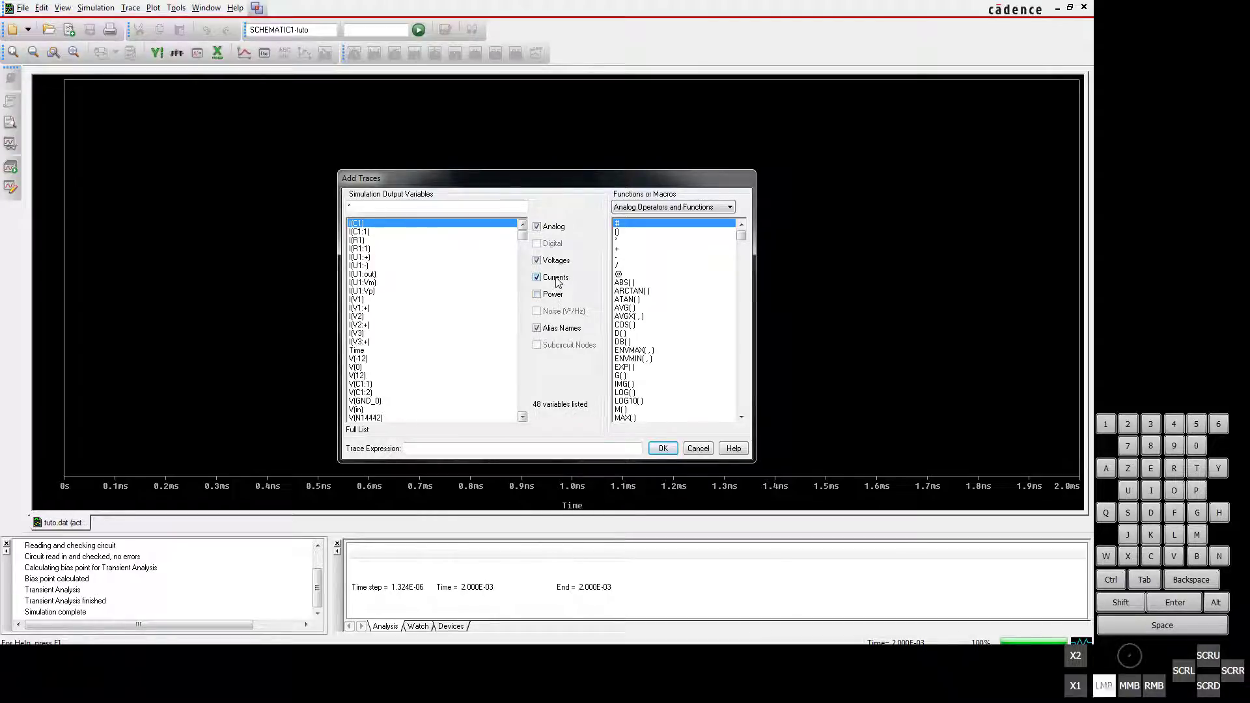
click(556, 330)
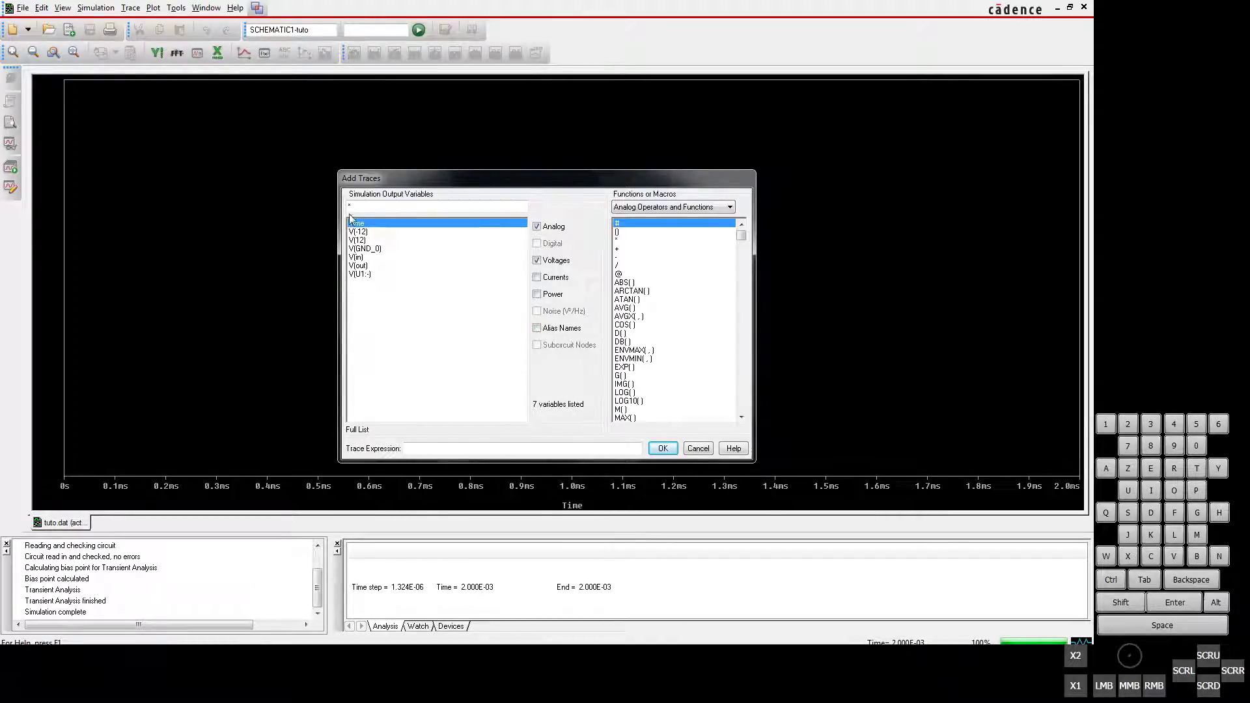
Step: Try building the trace expression DB(V(in)) by applying the DB function to the input voltage
click(388, 276)
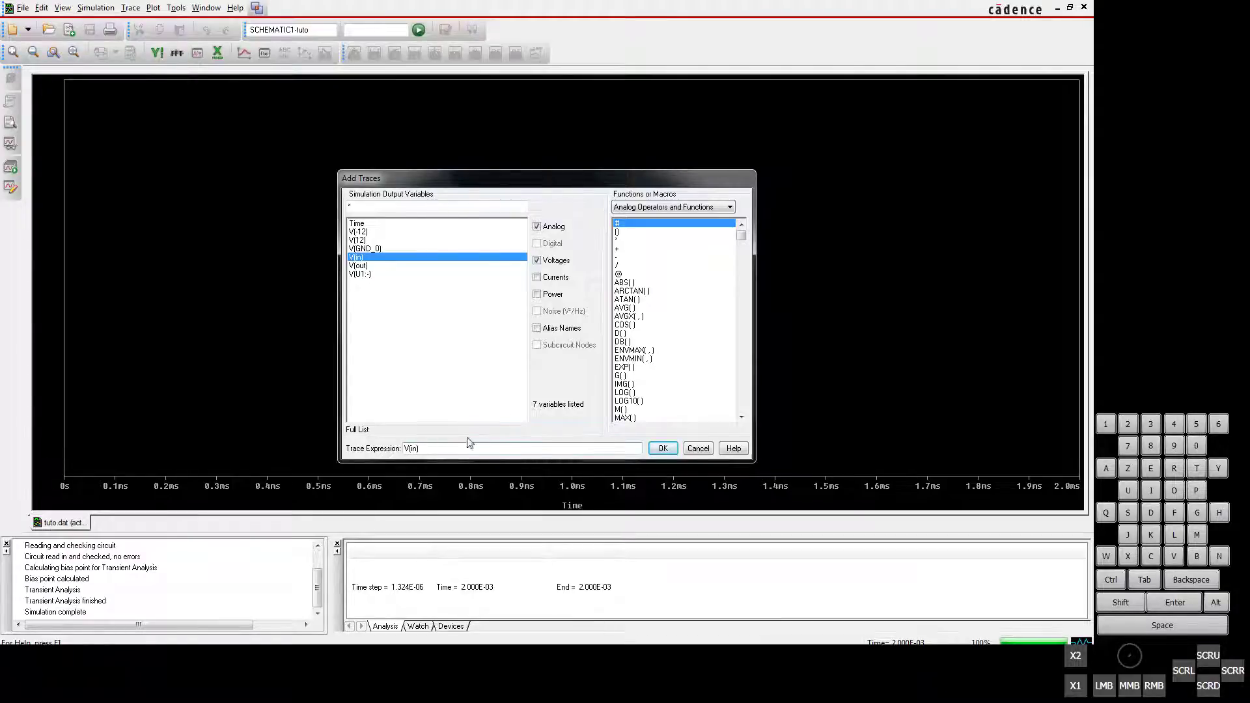
drag(433, 449, 380, 452)
key(BackSpace)
click(630, 343)
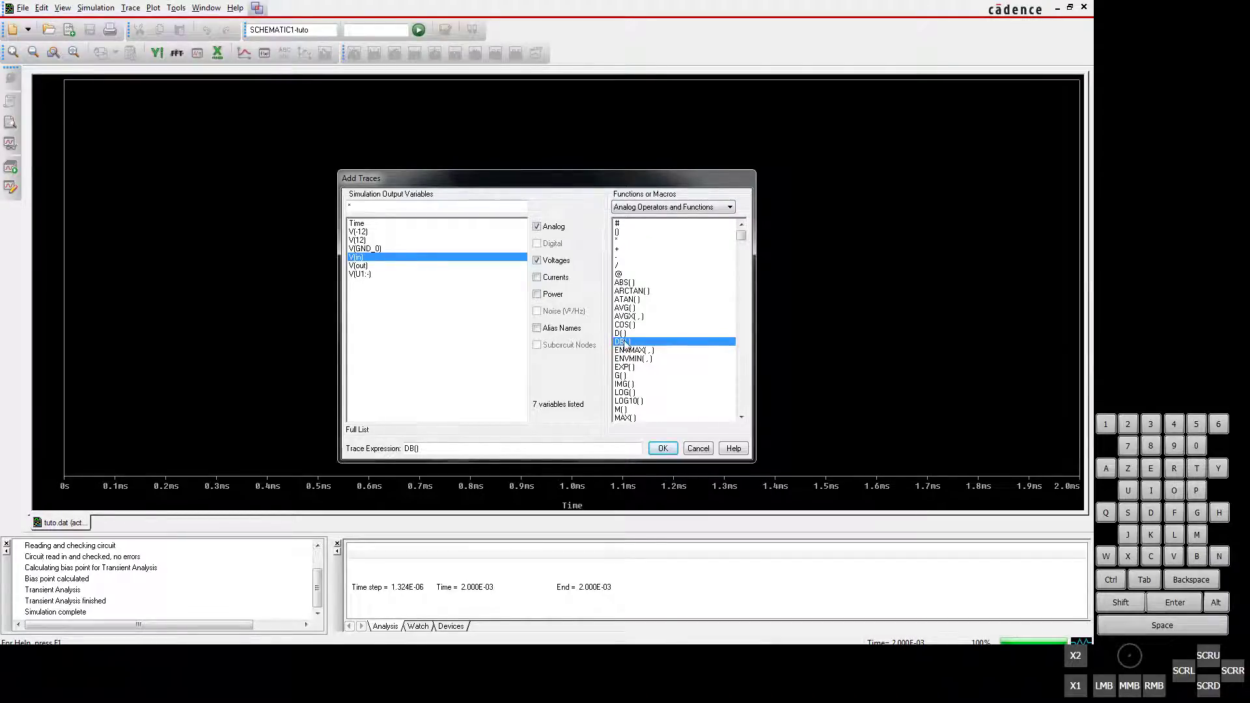
mouse_move(741, 236)
mouse_down()
mouse_move(743, 434)
mouse_move(741, 238)
mouse_up()
click(417, 448)
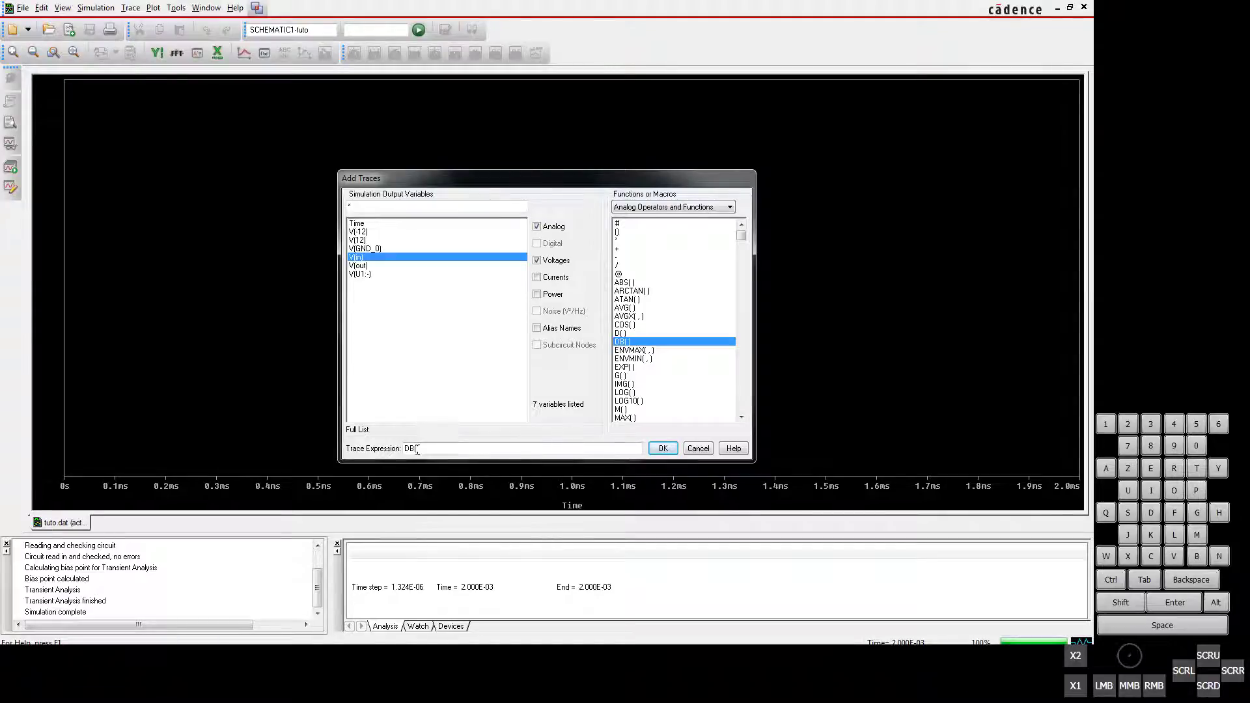
click(363, 259)
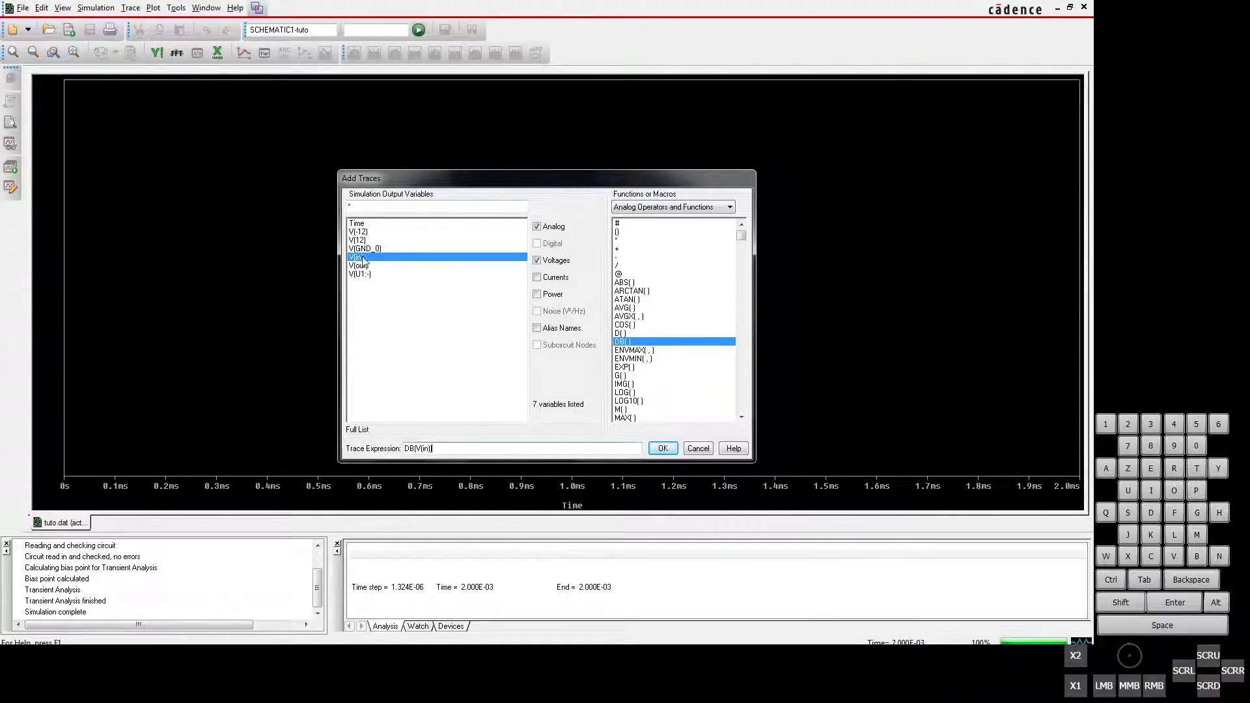
Step: Replace the trace expression with V(in) and add it to the plot
double_click(460, 450)
key(BackSpace)
click(361, 258)
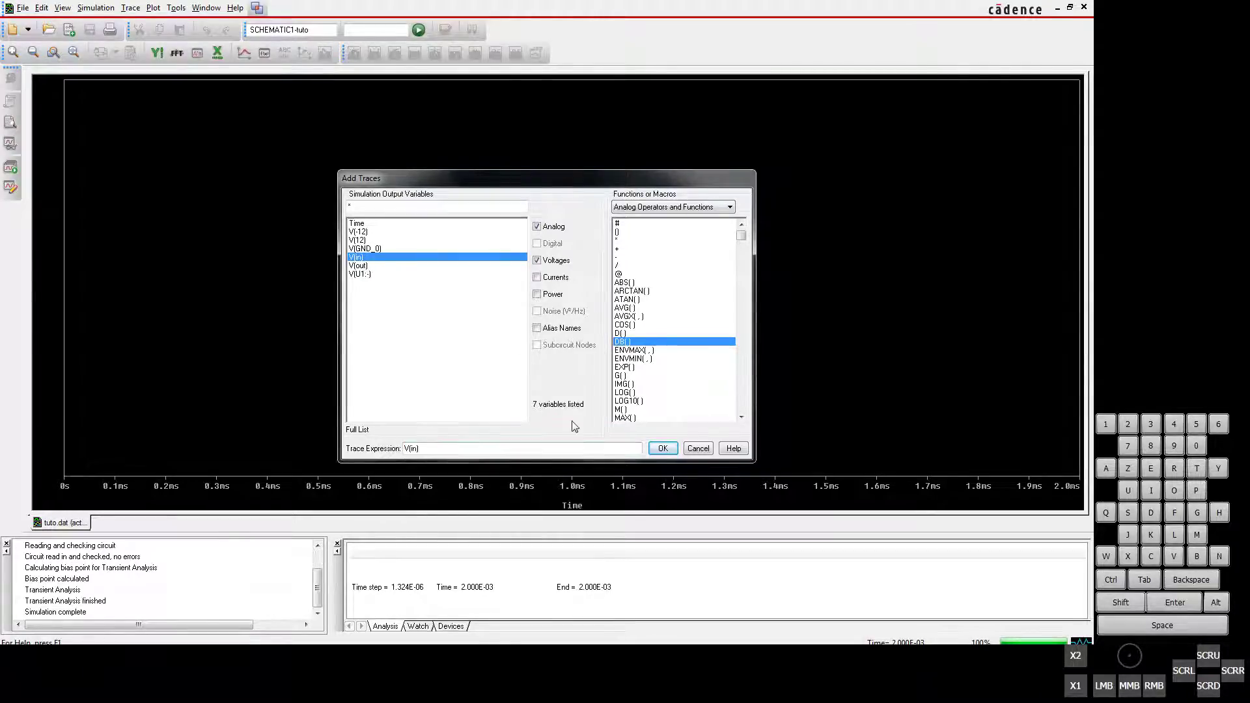
click(663, 448)
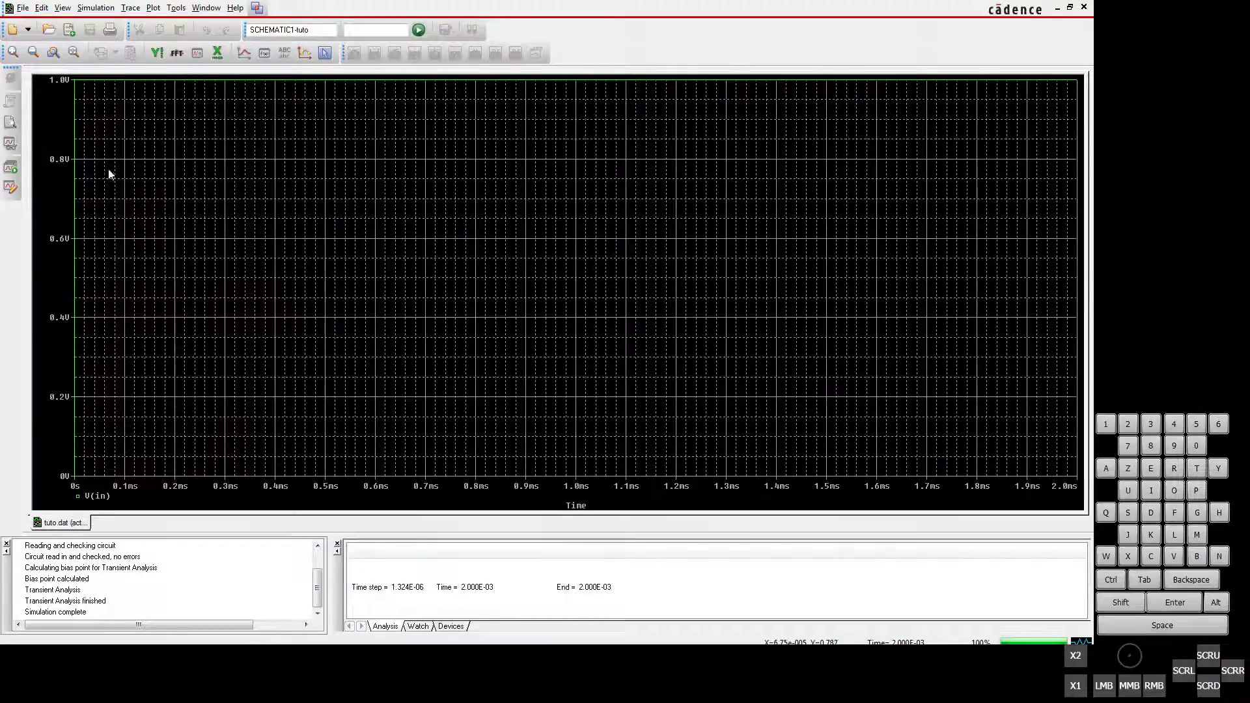
click(124, 9)
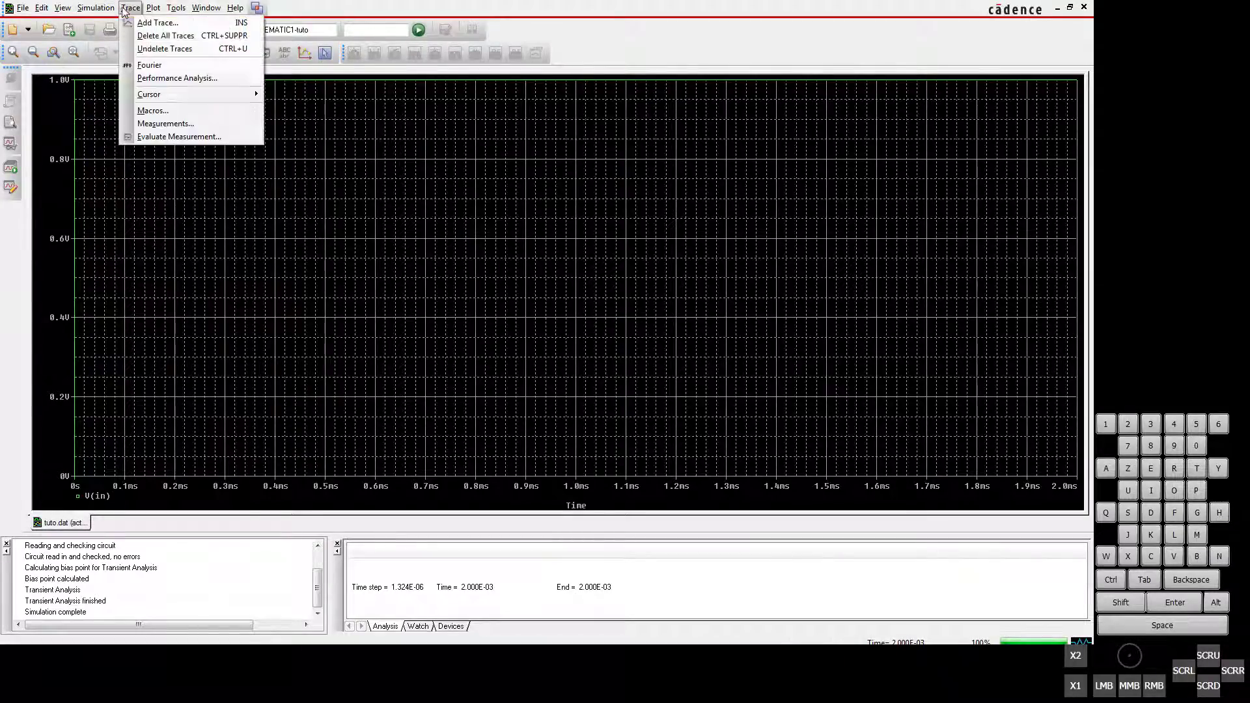
click(125, 9)
click(125, 9)
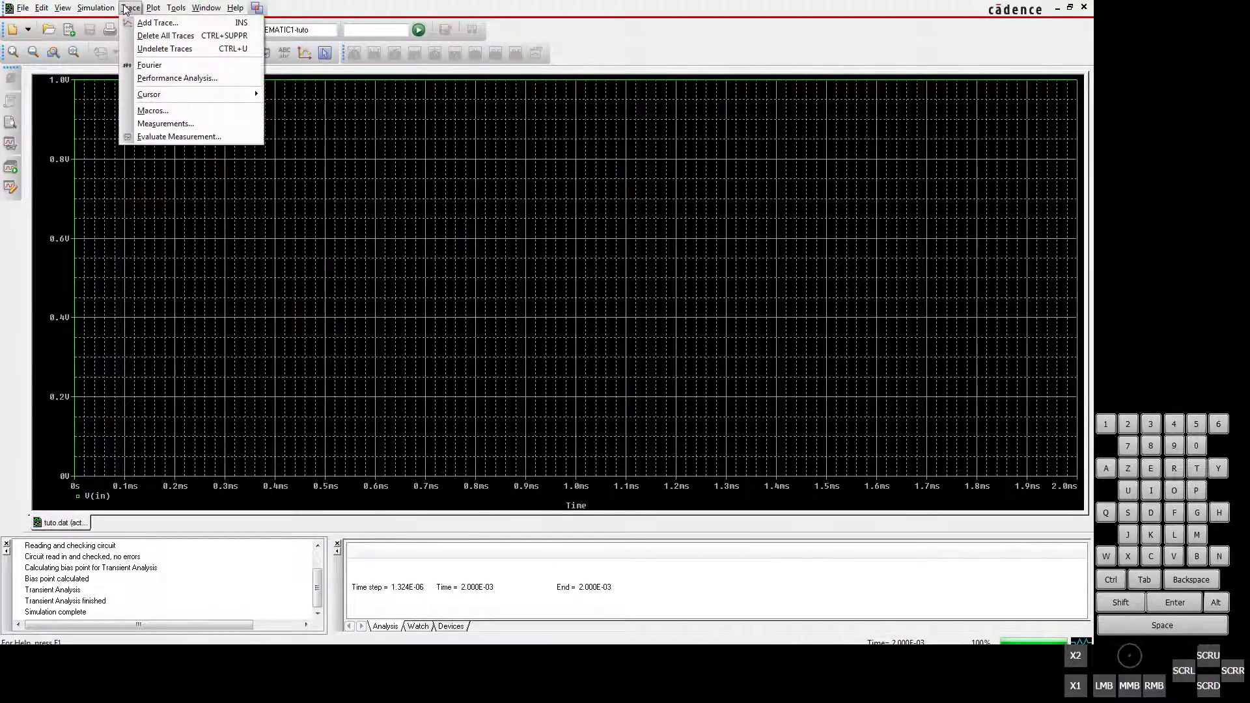
click(140, 20)
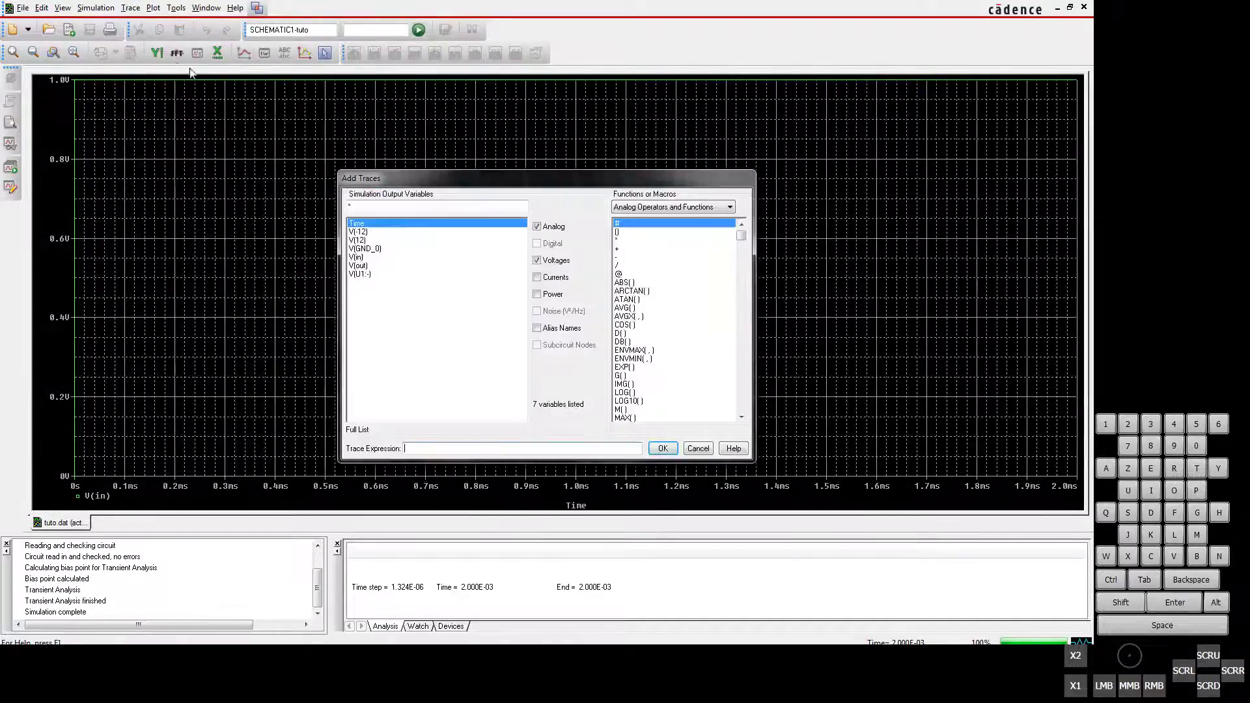
click(358, 267)
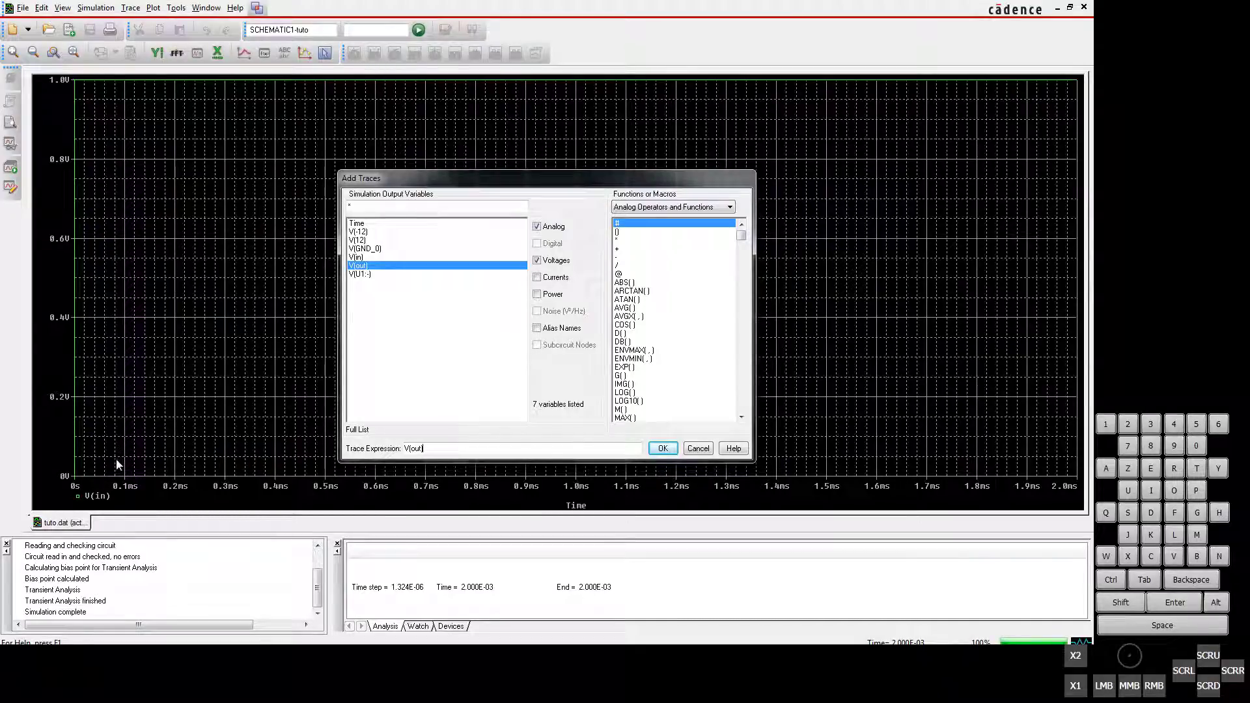
click(698, 449)
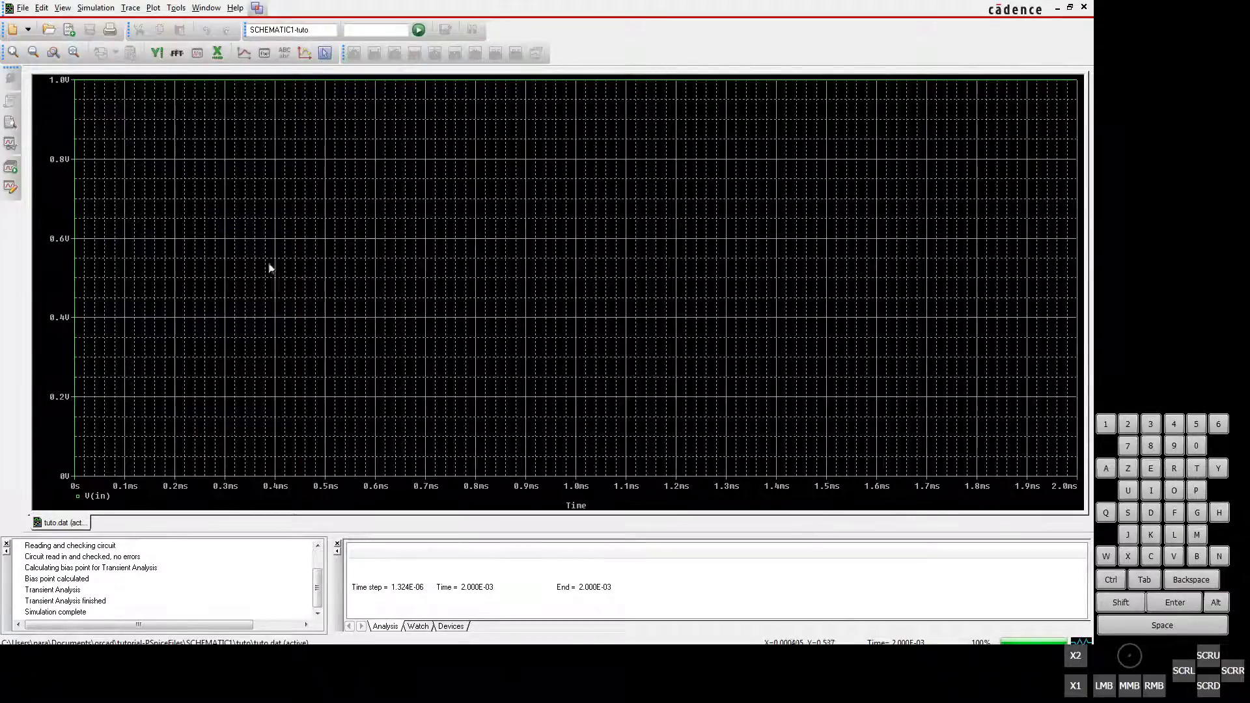
Step: Add a second Y axis to the plot and plot V(out) on it
right_click(49, 270)
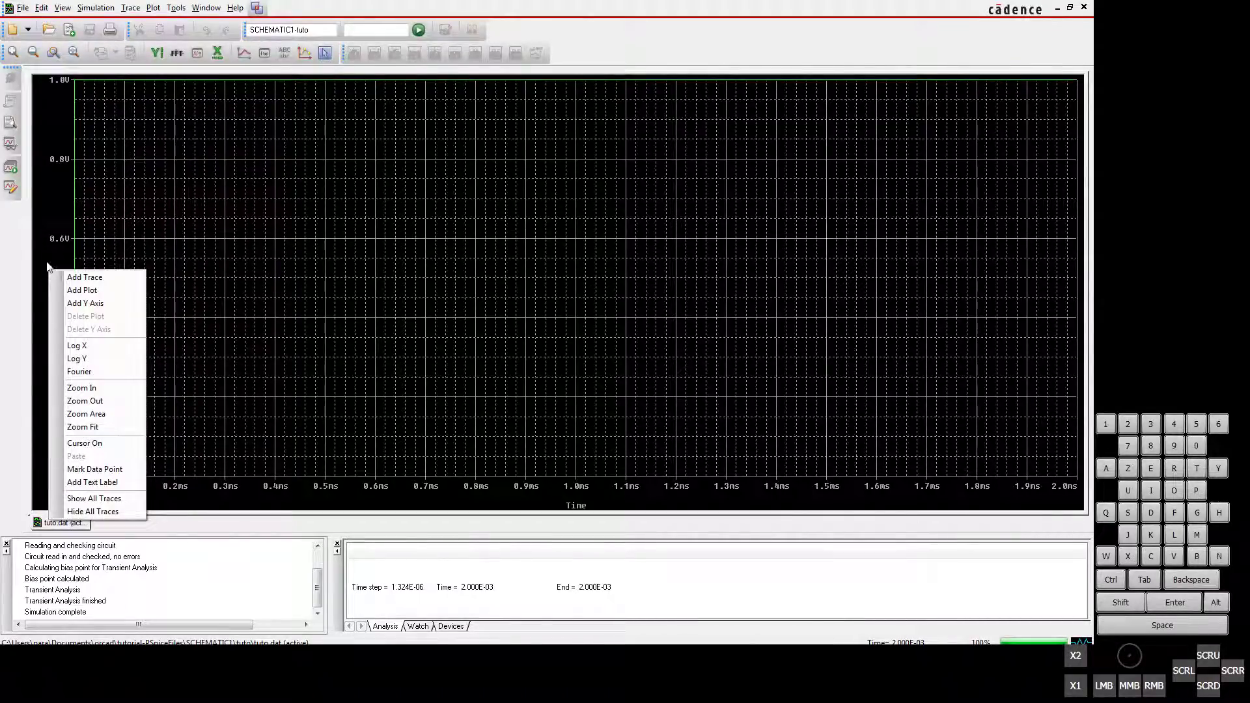
click(107, 306)
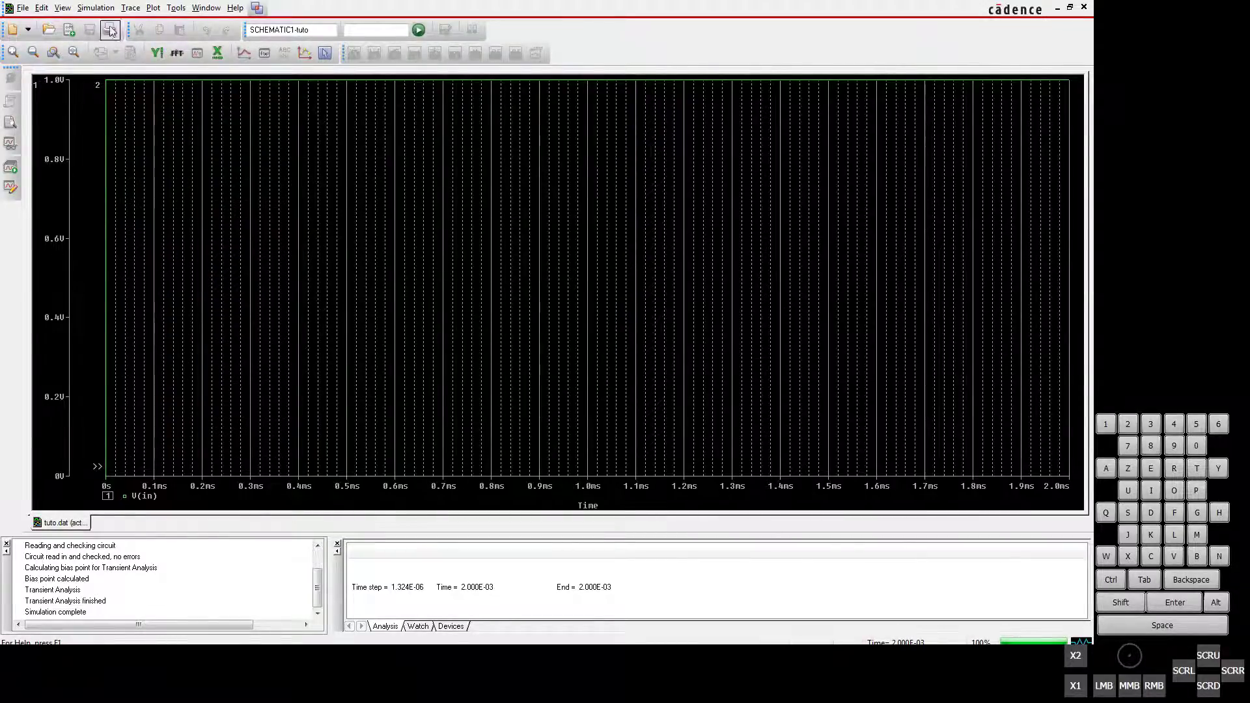
click(130, 8)
click(148, 23)
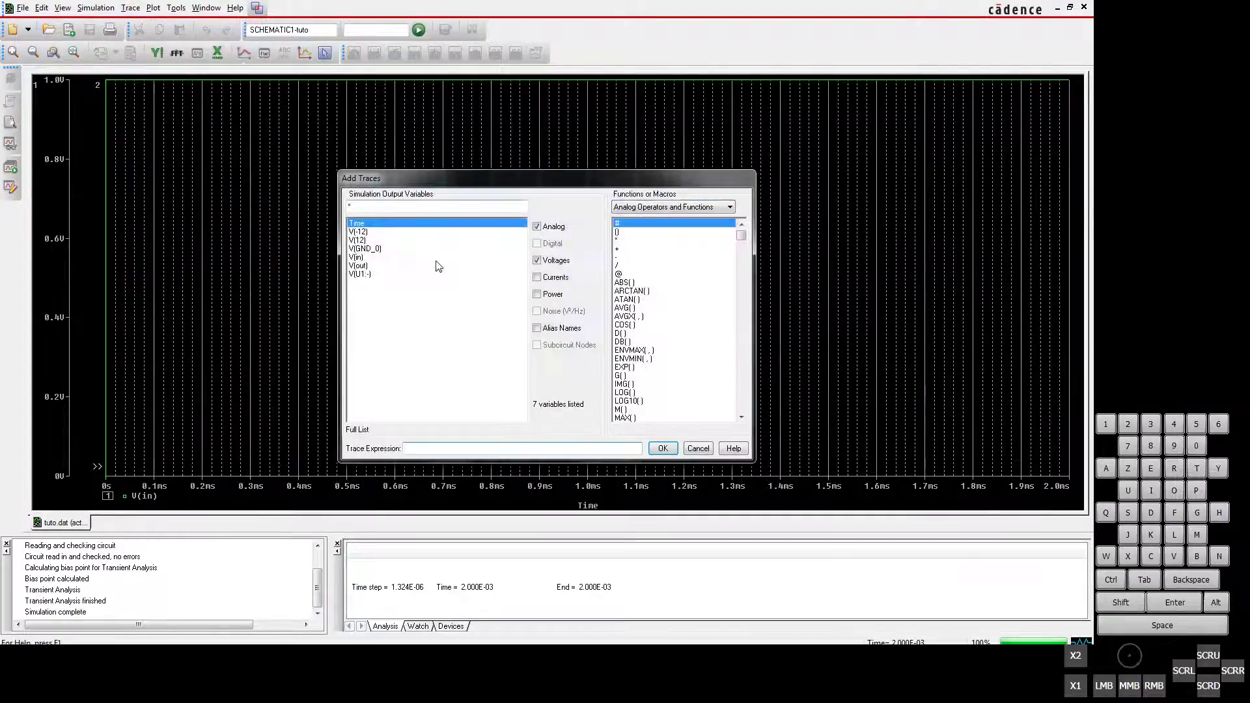
click(358, 266)
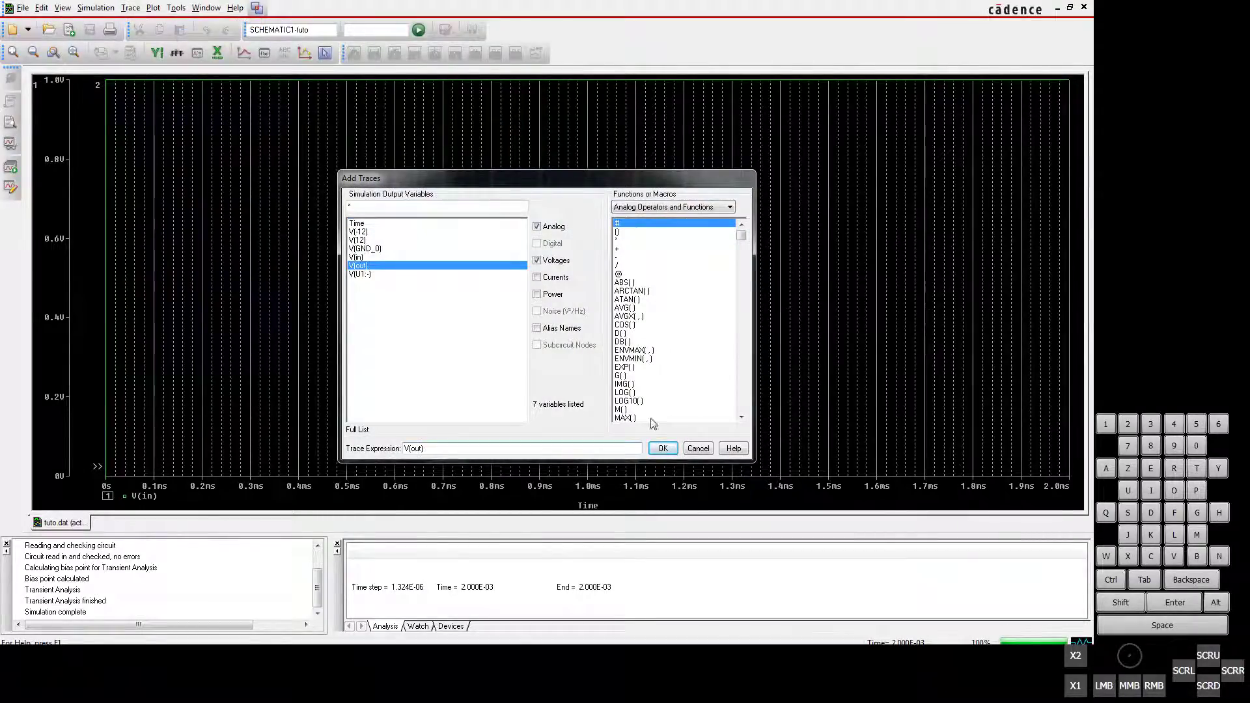
click(663, 447)
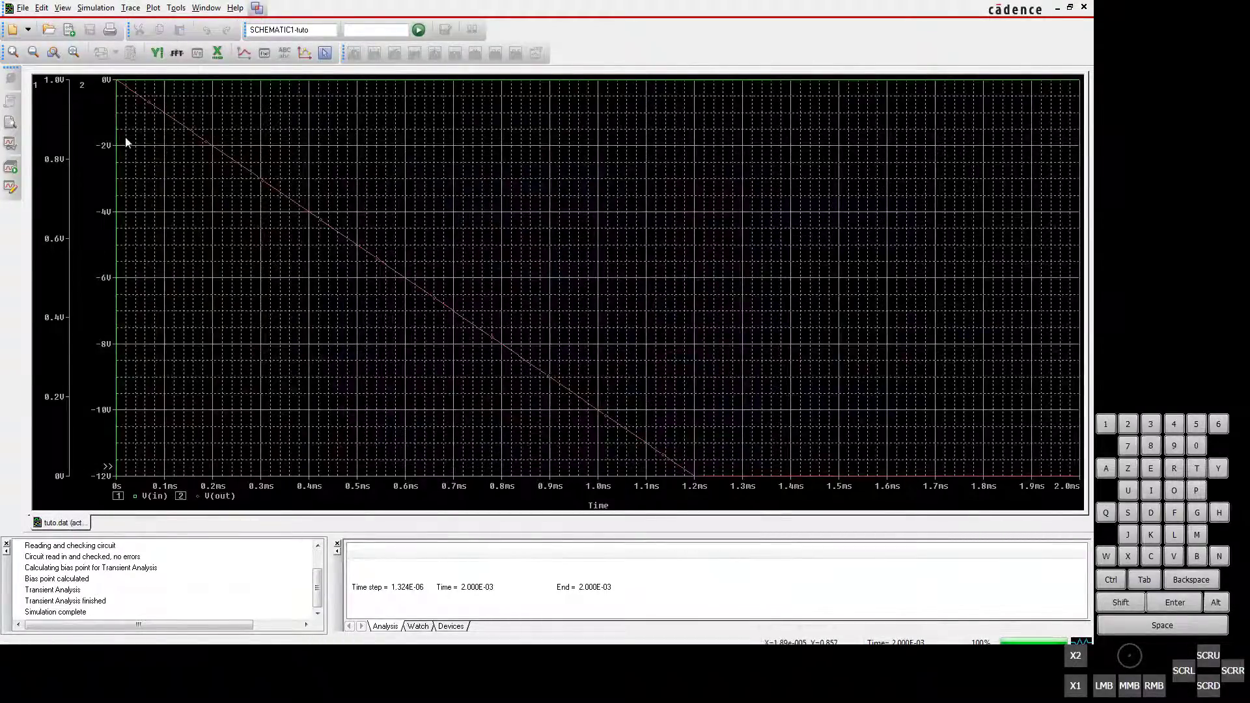